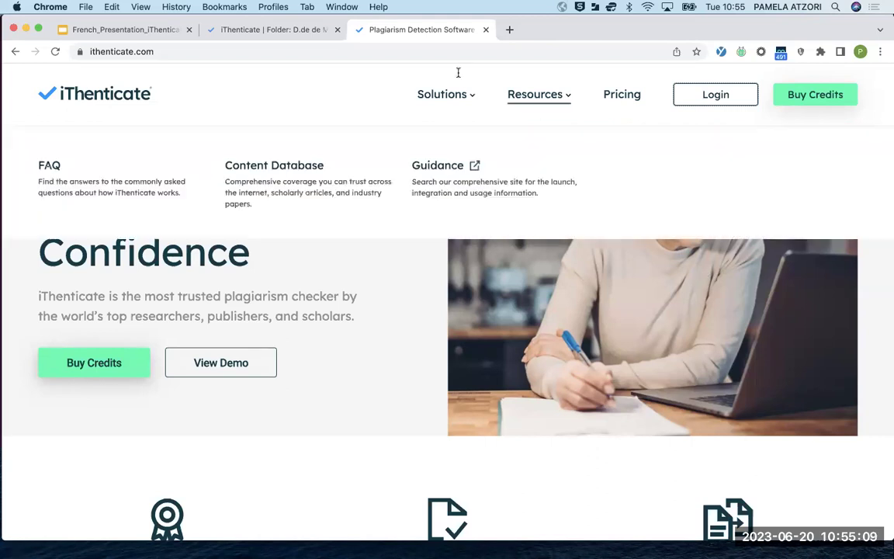
Switch to the iThenticate folders page and dismiss the research panel banner
{"action": "left_click", "coordinate": [277, 31]}
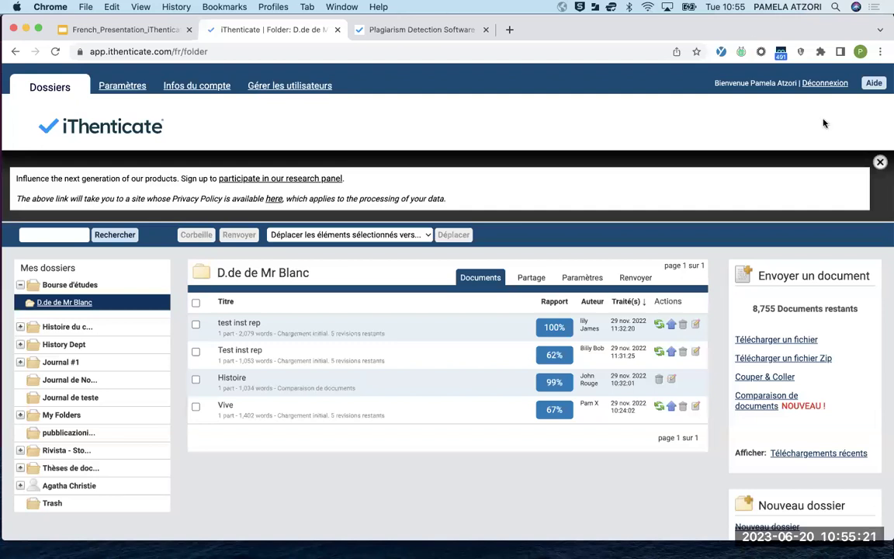
{"action": "left_click", "coordinate": [880, 164]}
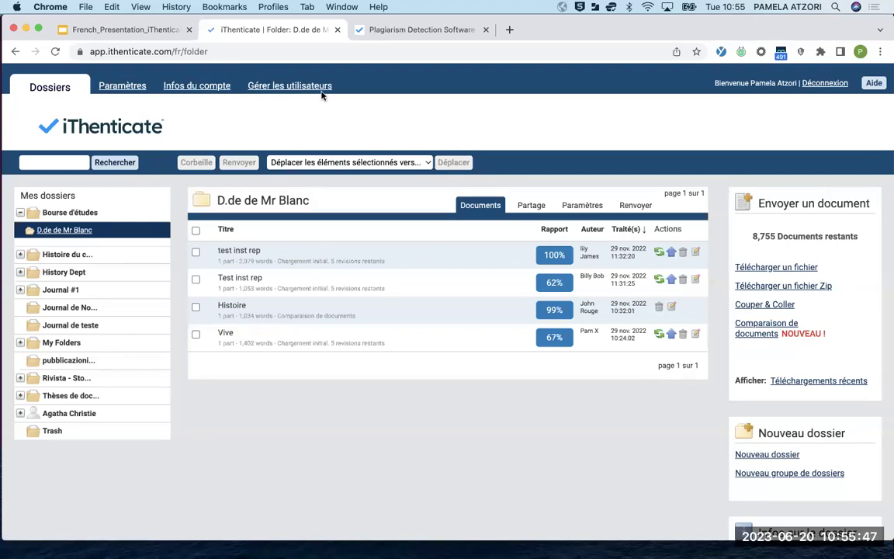
Open the general account settings and examine the folders available as the home folder (Dossier d'accueil)
{"action": "left_click", "coordinate": [122, 87]}
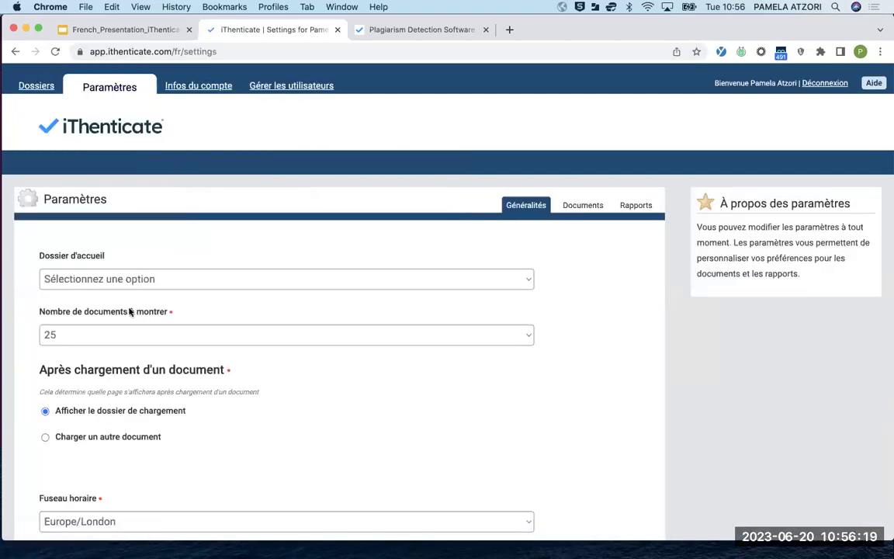
{"action": "scroll", "coordinate": [129, 312], "scroll_direction": "down", "scroll_amount": 2}
{"action": "scroll", "coordinate": [129, 312], "scroll_direction": "down", "scroll_amount": 2}
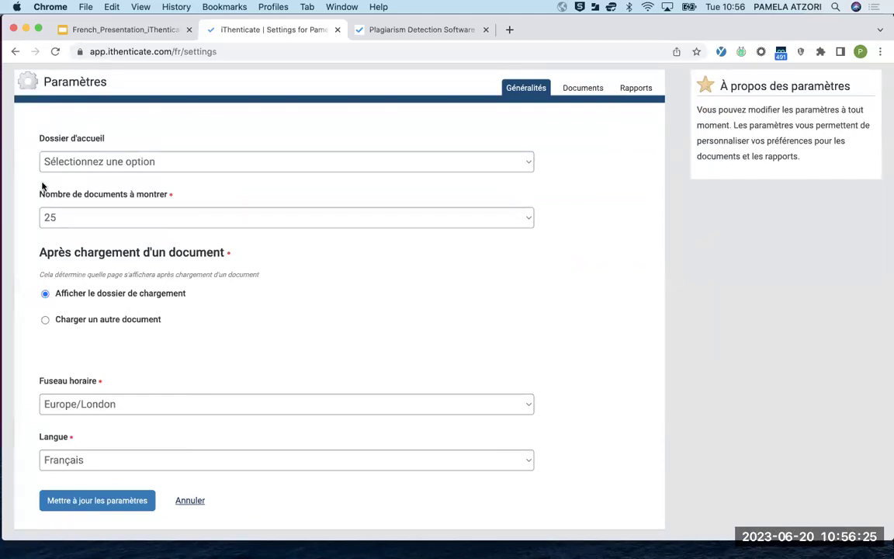
{"action": "left_click", "coordinate": [88, 167]}
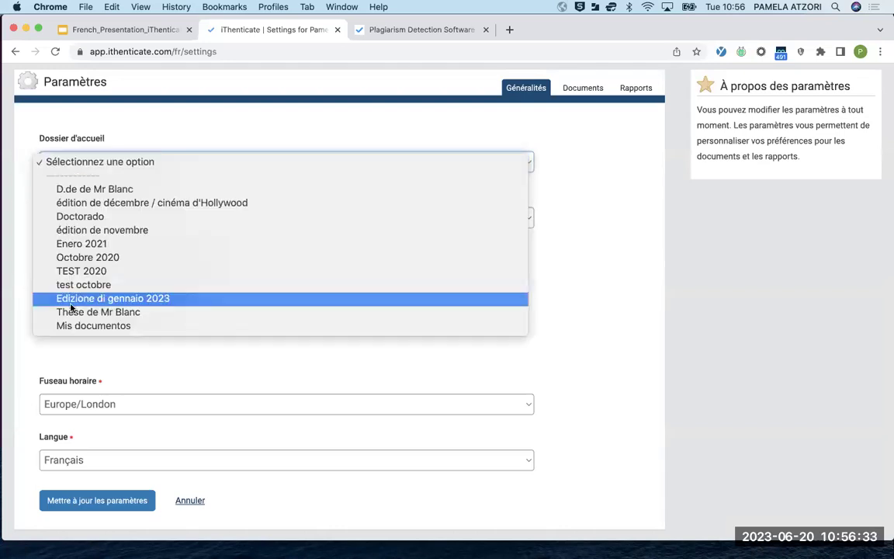
{"action": "left_click", "coordinate": [134, 127]}
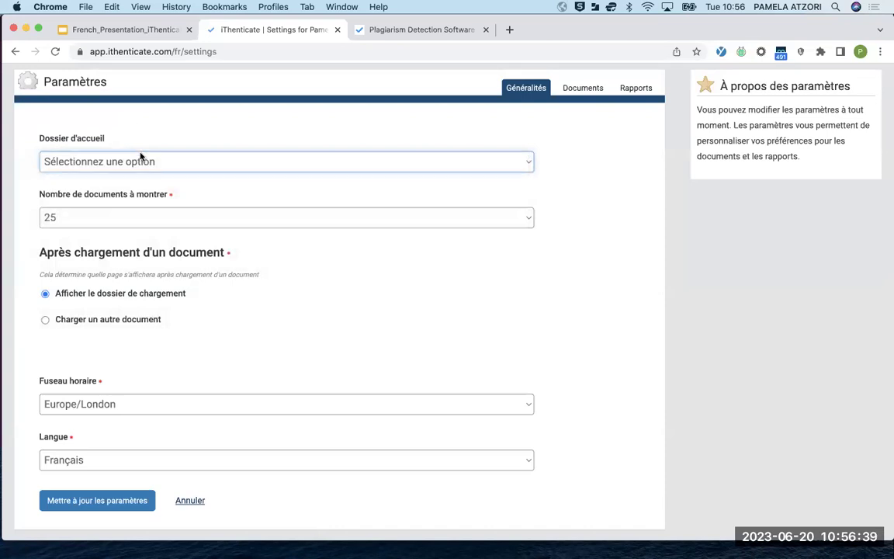
{"action": "left_click", "coordinate": [131, 163]}
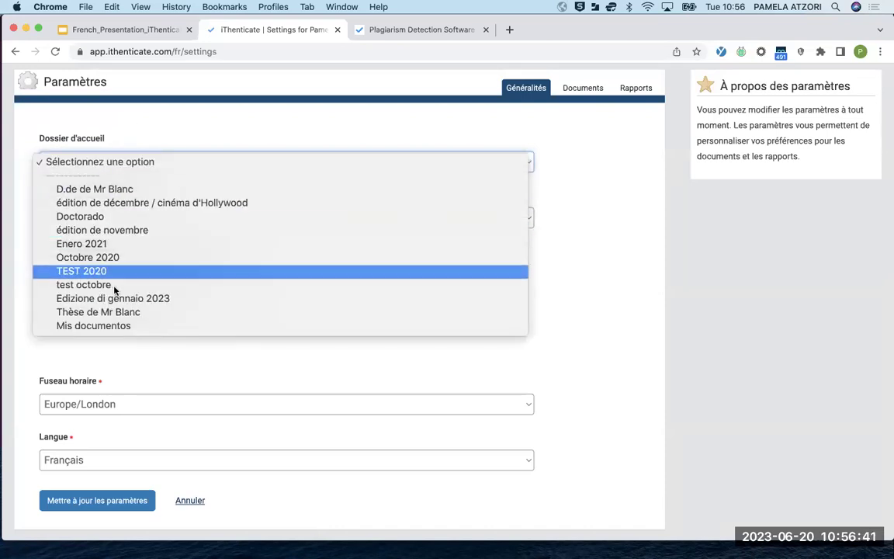
{"action": "left_click", "coordinate": [169, 139]}
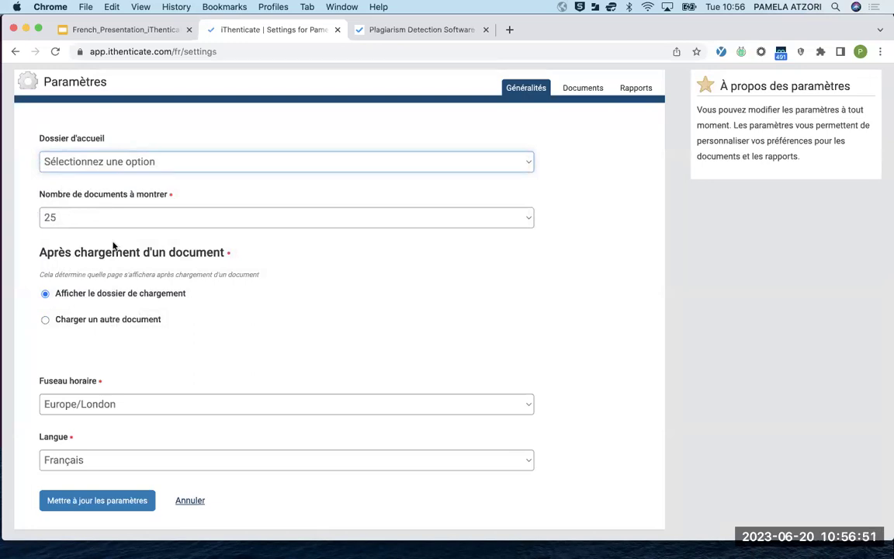
Examine the general settings for what happens after a document upload and the list of interface languages
{"action": "scroll", "coordinate": [249, 384], "scroll_direction": "down", "scroll_amount": 2}
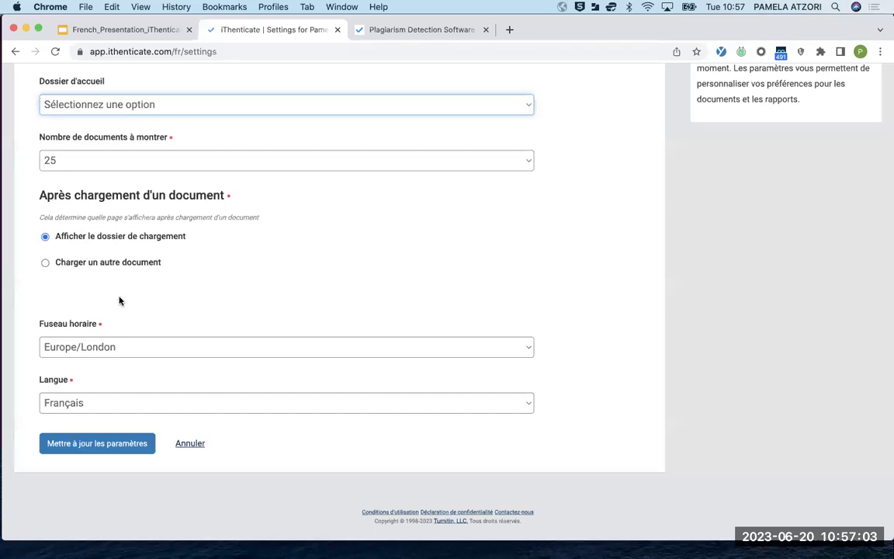
{"action": "left_click", "coordinate": [45, 263]}
{"action": "left_click", "coordinate": [45, 237]}
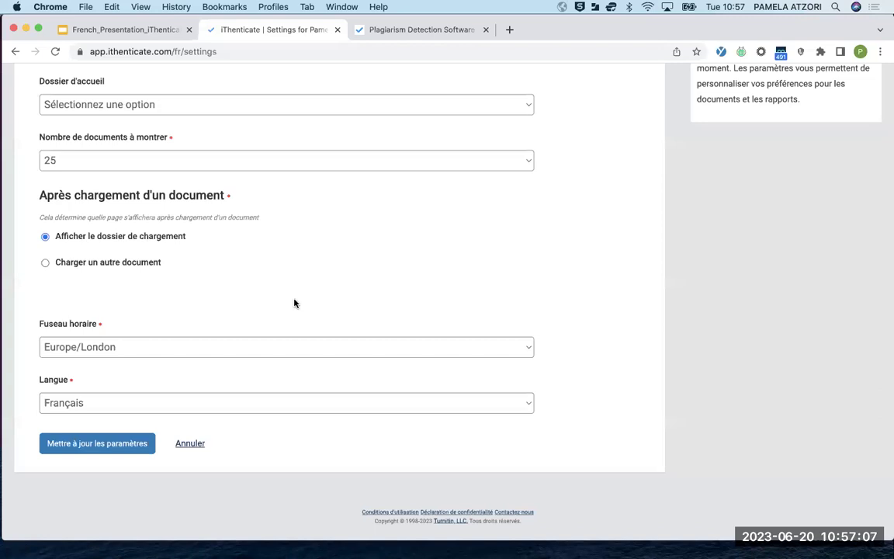
{"action": "scroll", "coordinate": [294, 303], "scroll_direction": "down", "scroll_amount": 1}
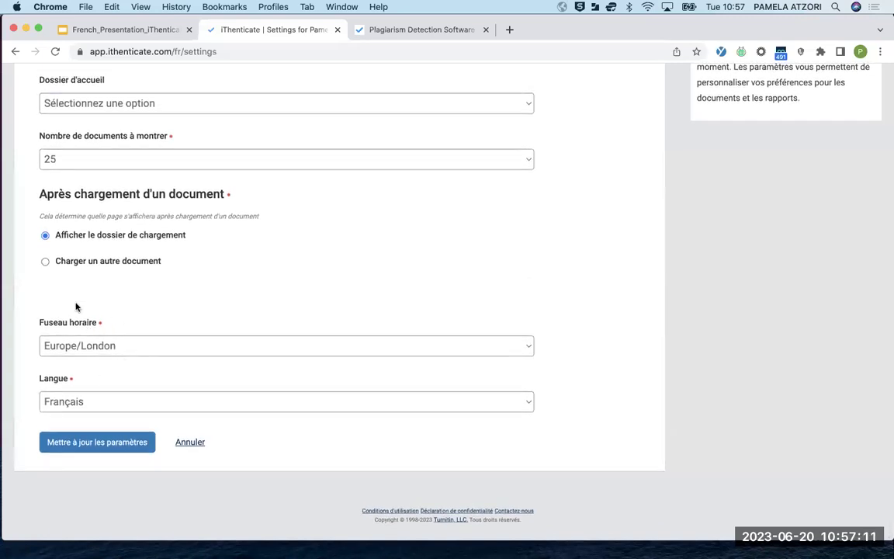
{"action": "left_click", "coordinate": [87, 406]}
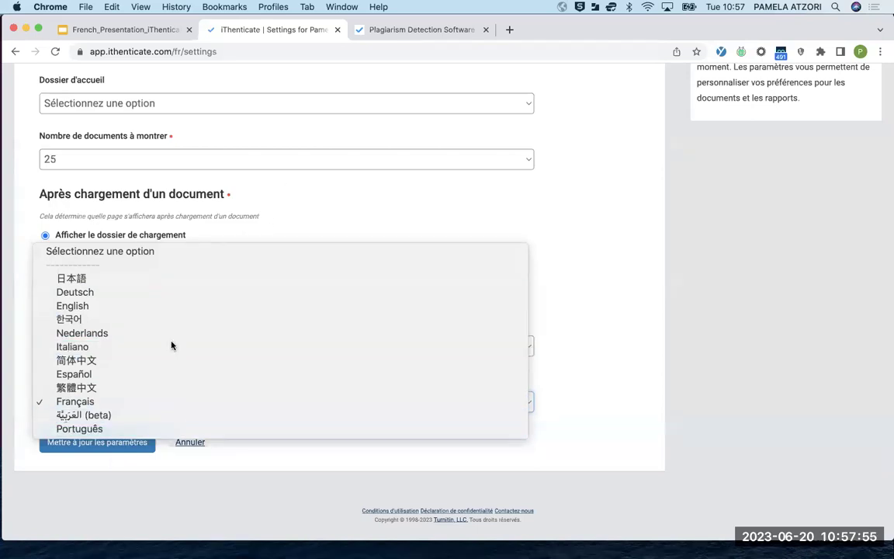
{"action": "left_click", "coordinate": [361, 208]}
{"action": "scroll", "coordinate": [360, 207], "scroll_direction": "up", "scroll_amount": 5}
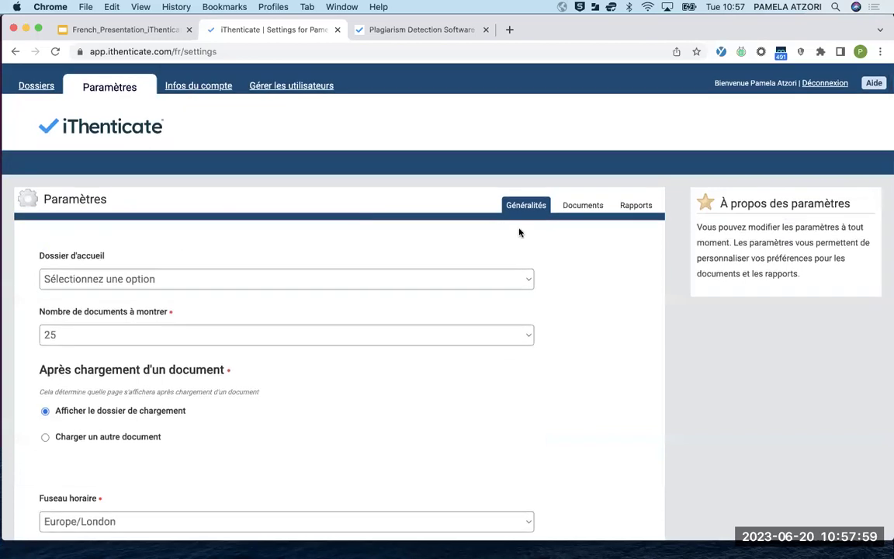
Open the document settings and examine the default sorting options and the score colour percentage choices
{"action": "left_click", "coordinate": [583, 208]}
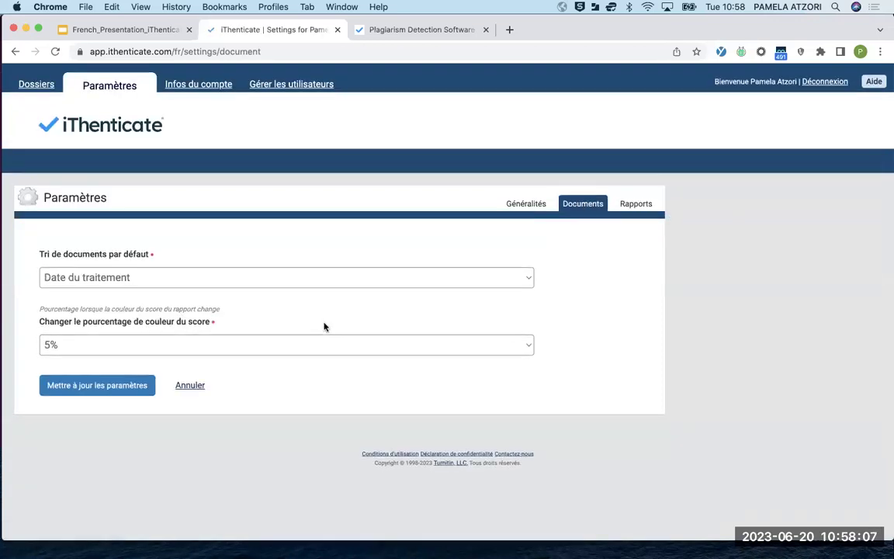
{"action": "left_click", "coordinate": [161, 279]}
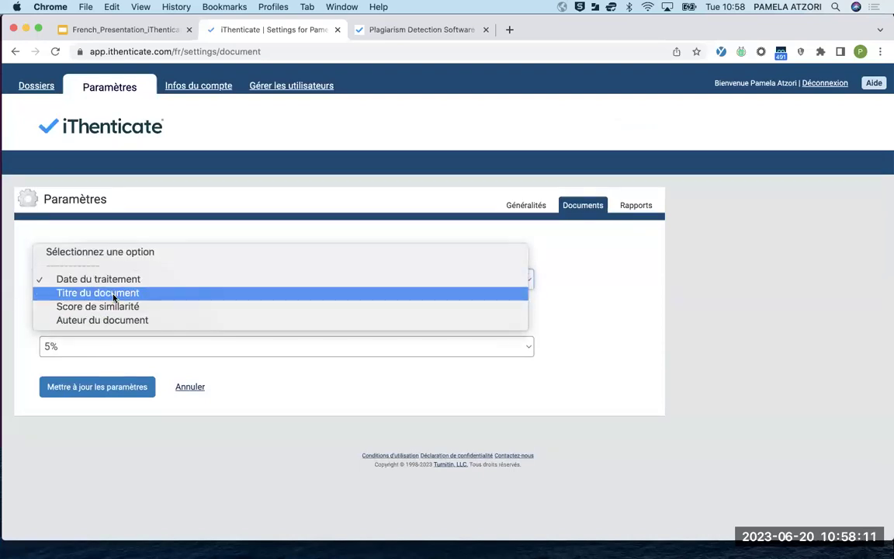
{"action": "left_click", "coordinate": [143, 217]}
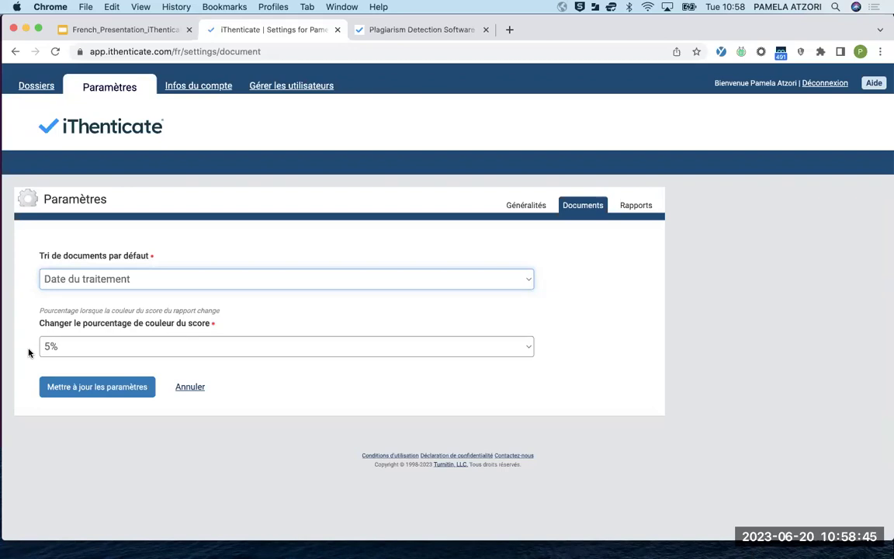
{"action": "left_click", "coordinate": [65, 348]}
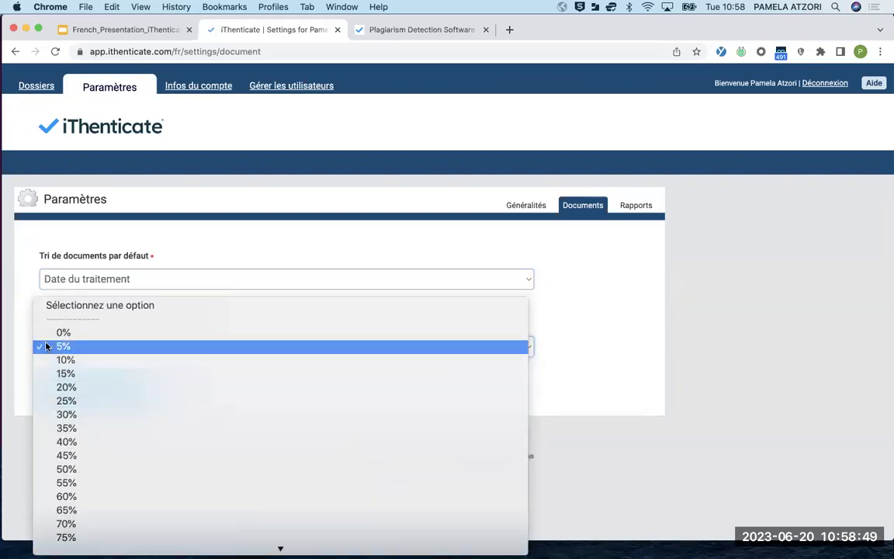
{"action": "left_click", "coordinate": [212, 244]}
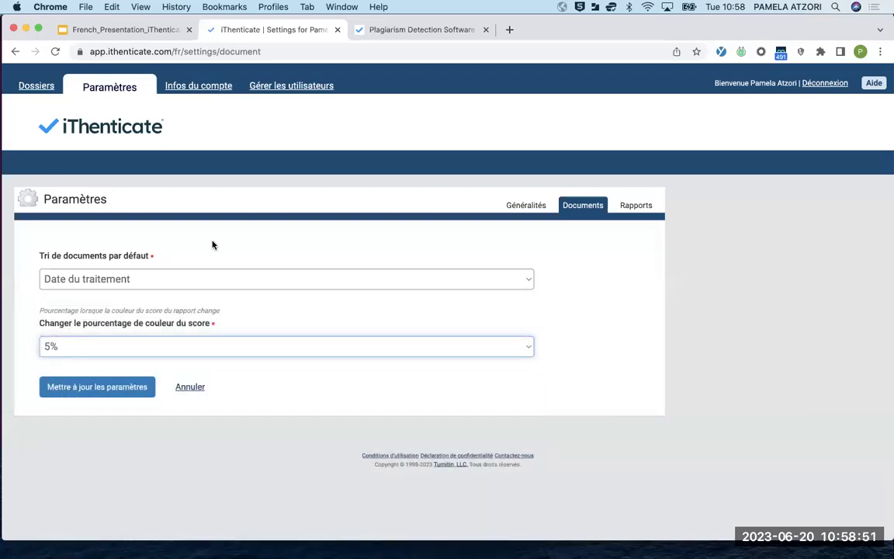
{"action": "left_click", "coordinate": [213, 347]}
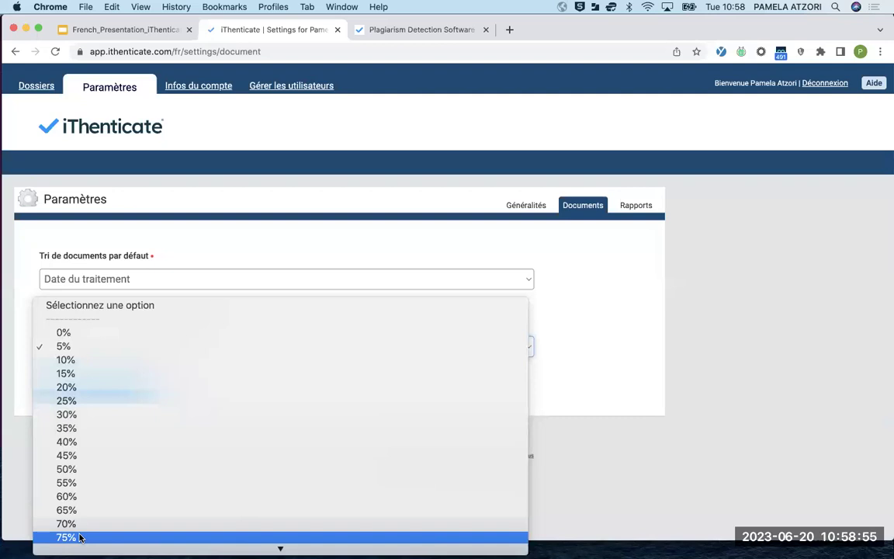
{"action": "left_click", "coordinate": [562, 298]}
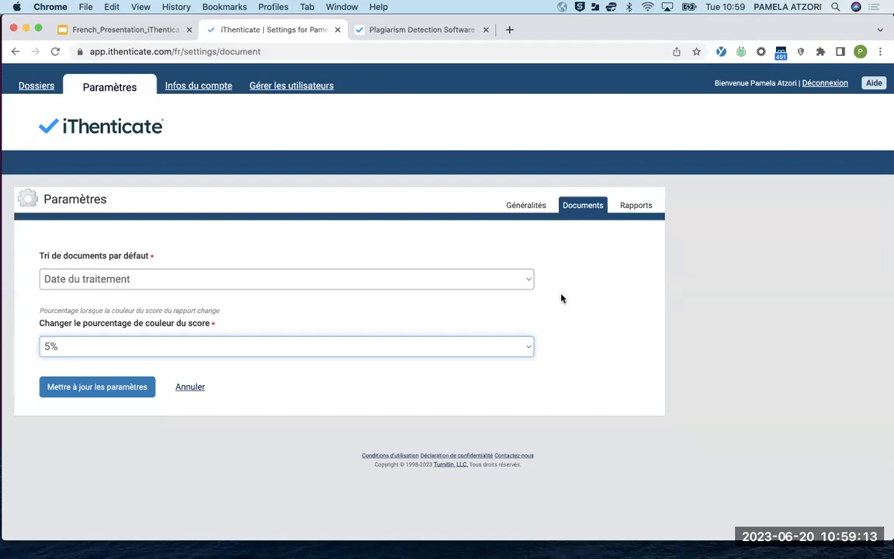
Review the report settings, from e-mail notifications to the available document databases, and save the settings
{"action": "left_click", "coordinate": [634, 208]}
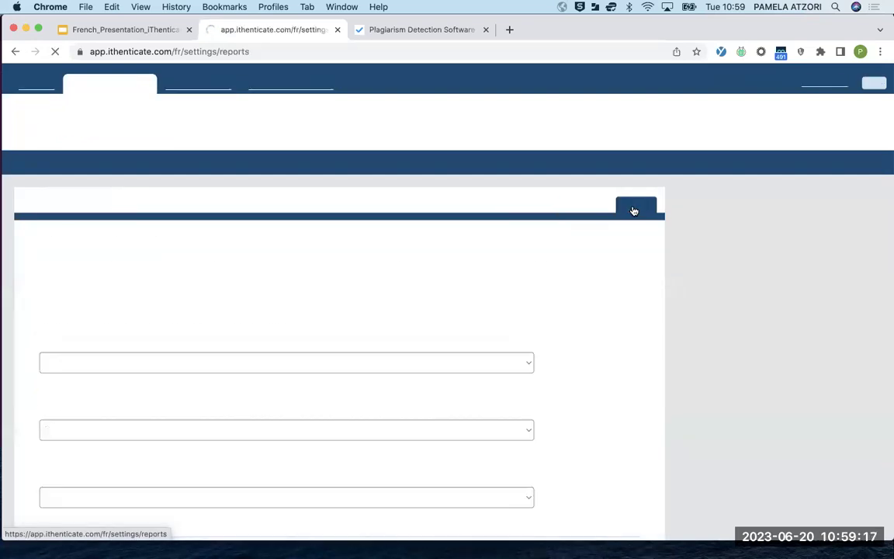
{"action": "scroll", "coordinate": [330, 447], "scroll_direction": "down", "scroll_amount": 3}
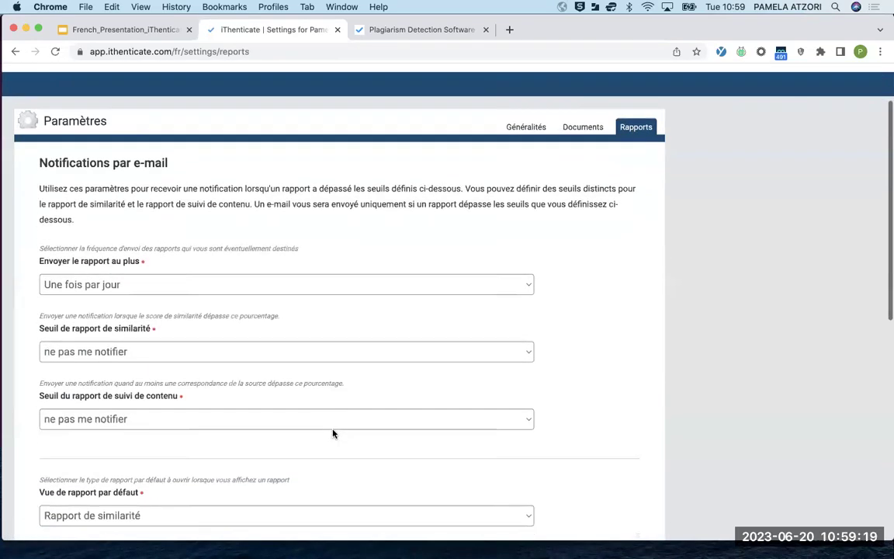
{"action": "scroll", "coordinate": [332, 434], "scroll_direction": "up", "scroll_amount": 1}
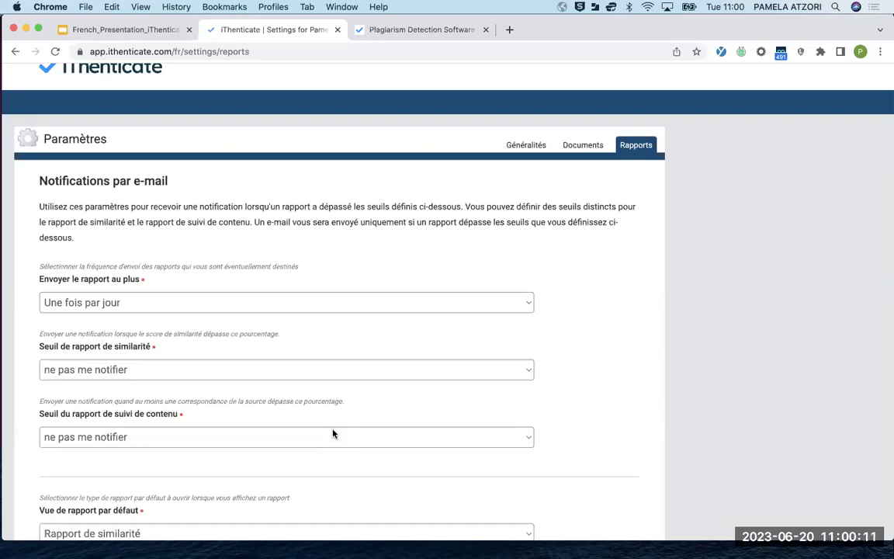
{"action": "scroll", "coordinate": [333, 434], "scroll_direction": "down", "scroll_amount": 5}
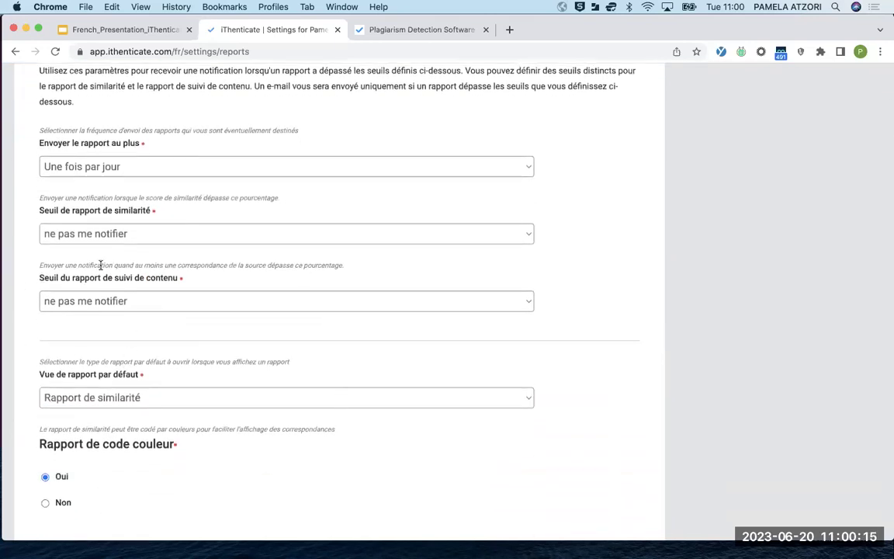
{"action": "scroll", "coordinate": [100, 267], "scroll_direction": "down", "scroll_amount": 8}
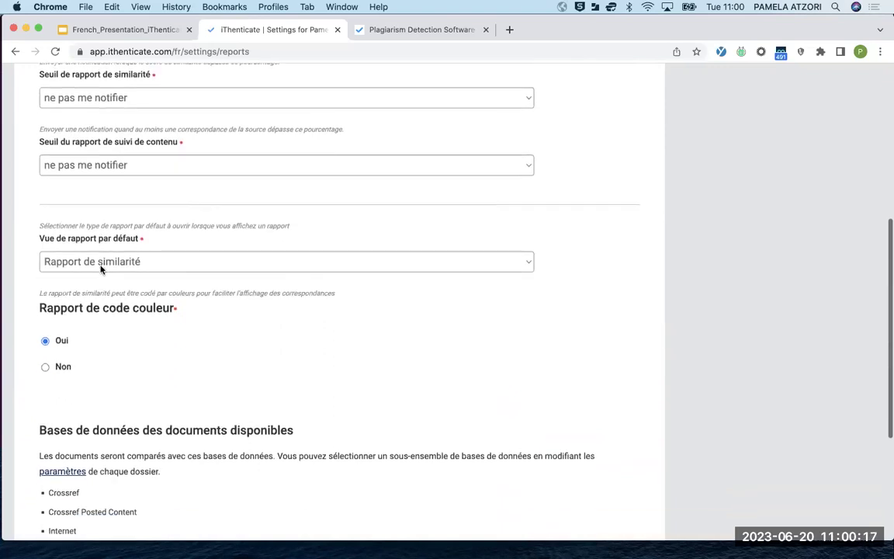
{"action": "scroll", "coordinate": [100, 269], "scroll_direction": "down", "scroll_amount": 4}
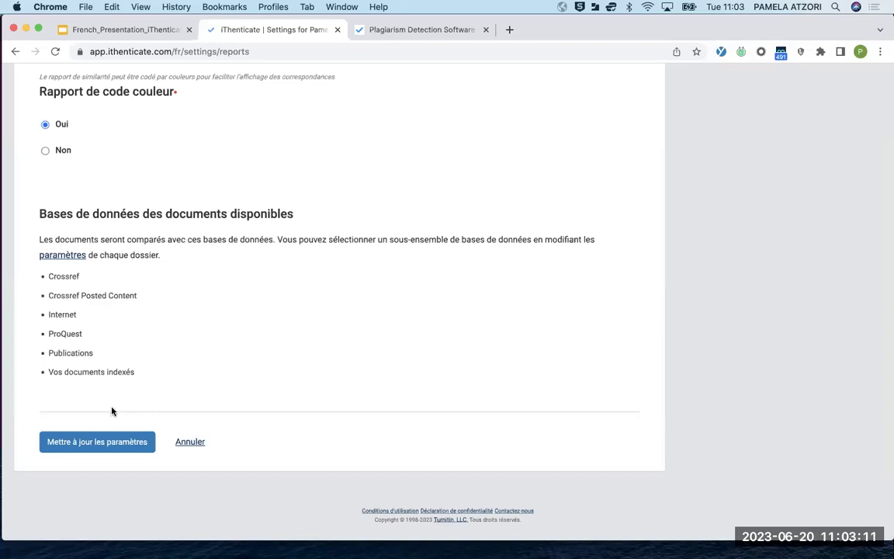
{"action": "left_click", "coordinate": [89, 447]}
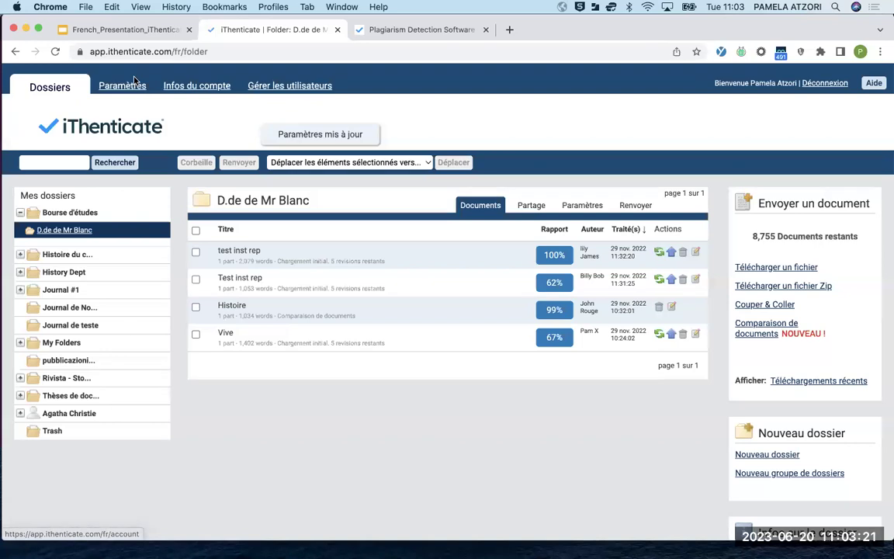
Open the account information and review the profile fields, including the photo upload and password change
{"action": "left_click", "coordinate": [189, 89]}
{"action": "scroll", "coordinate": [187, 237], "scroll_direction": "down", "scroll_amount": 3}
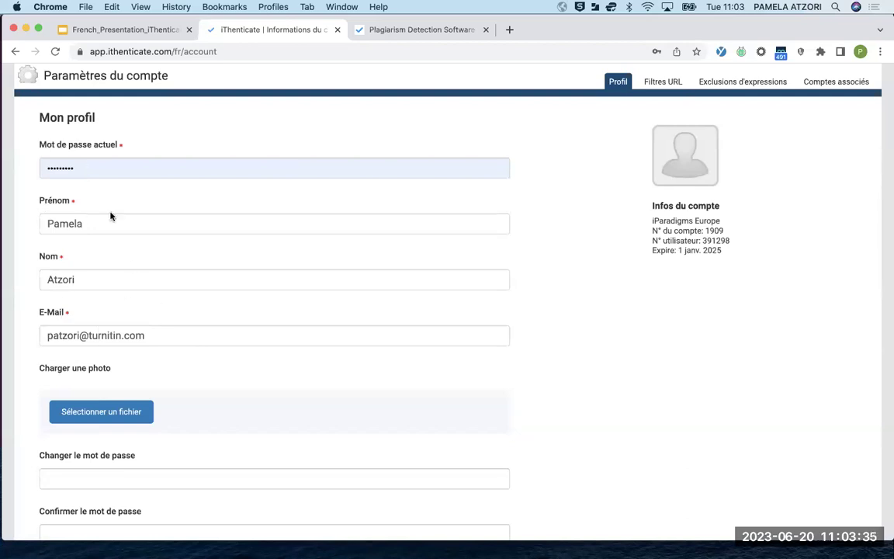
{"action": "scroll", "coordinate": [60, 259], "scroll_direction": "down", "scroll_amount": 4}
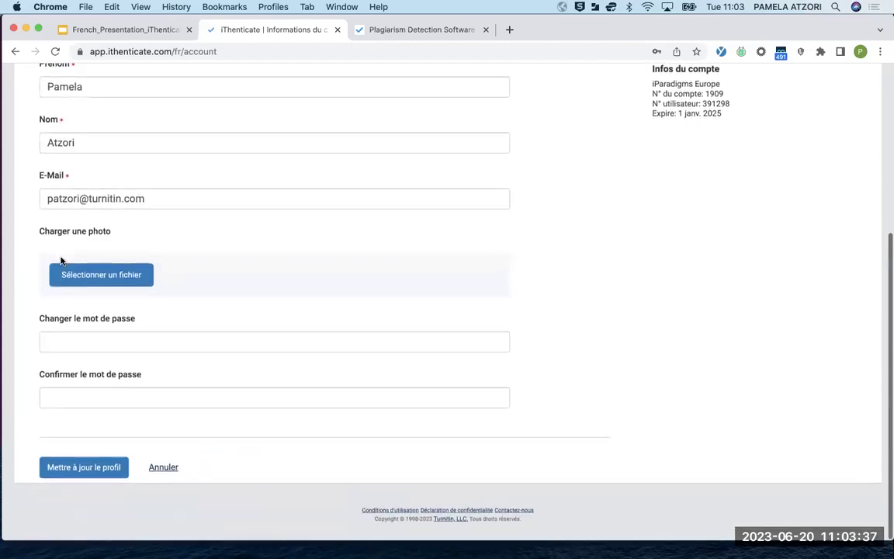
{"action": "scroll", "coordinate": [62, 261], "scroll_direction": "up", "scroll_amount": 3}
{"action": "scroll", "coordinate": [61, 261], "scroll_direction": "up", "scroll_amount": 2}
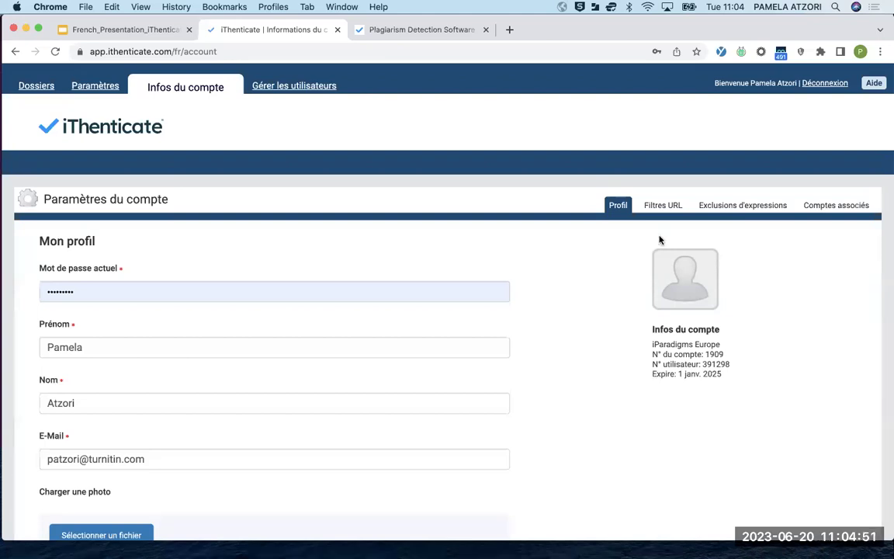
Open the account's URL filters, review the existing exclusions and go to the field for a new URL
{"action": "left_click", "coordinate": [661, 210]}
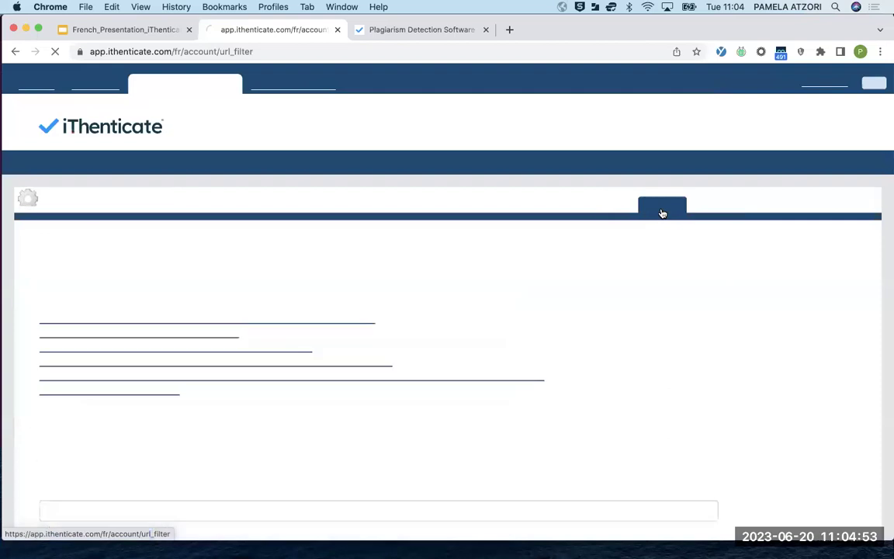
{"action": "scroll", "coordinate": [420, 358], "scroll_direction": "down", "scroll_amount": 1}
{"action": "scroll", "coordinate": [420, 359], "scroll_direction": "down", "scroll_amount": 1}
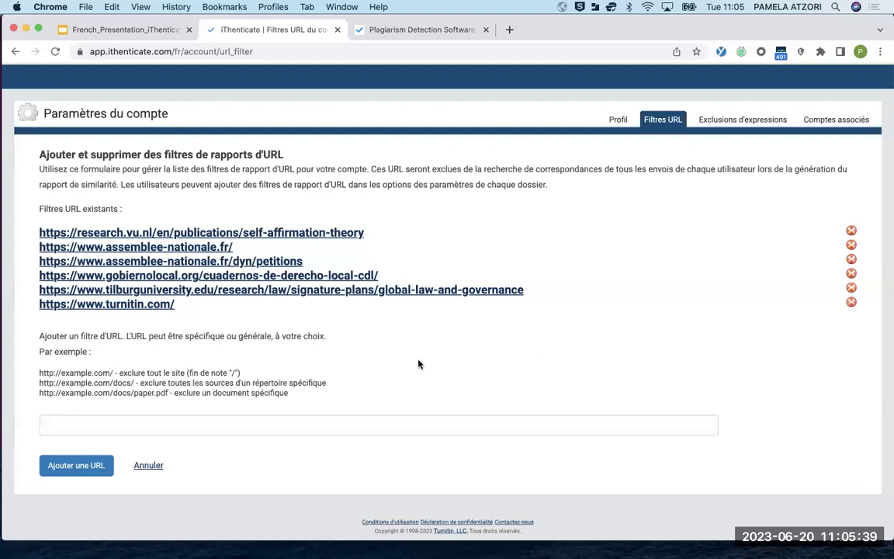
{"action": "left_click", "coordinate": [121, 426]}
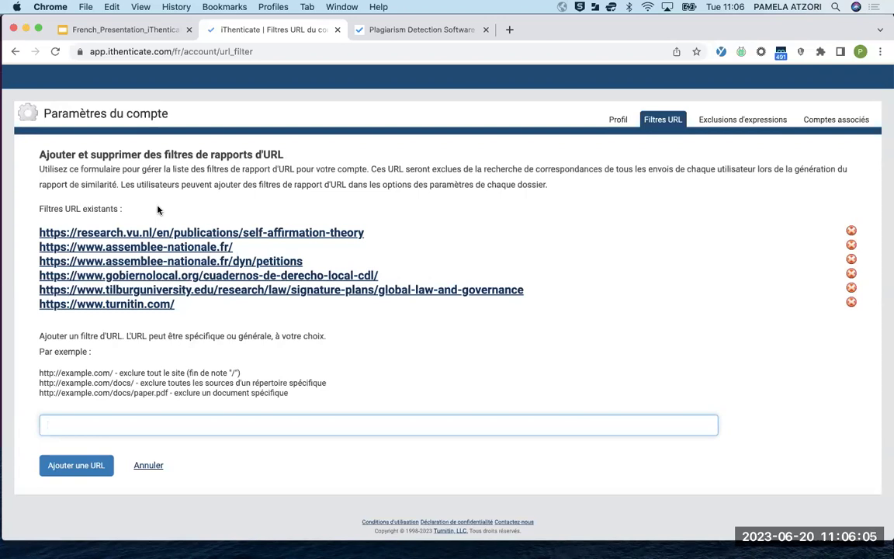
Open the account's phrase exclusions and review the list of excluded expressions
{"action": "left_click", "coordinate": [730, 122]}
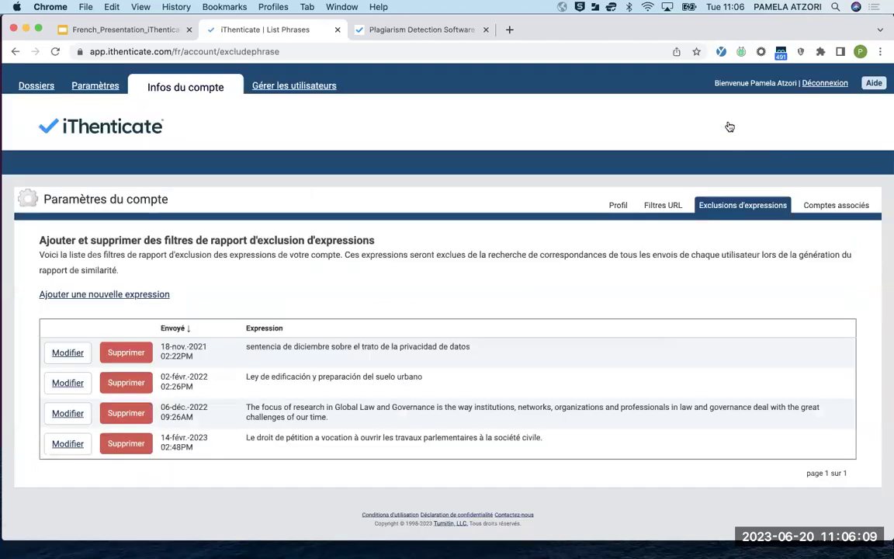
{"action": "scroll", "coordinate": [336, 351], "scroll_direction": "down", "scroll_amount": 1}
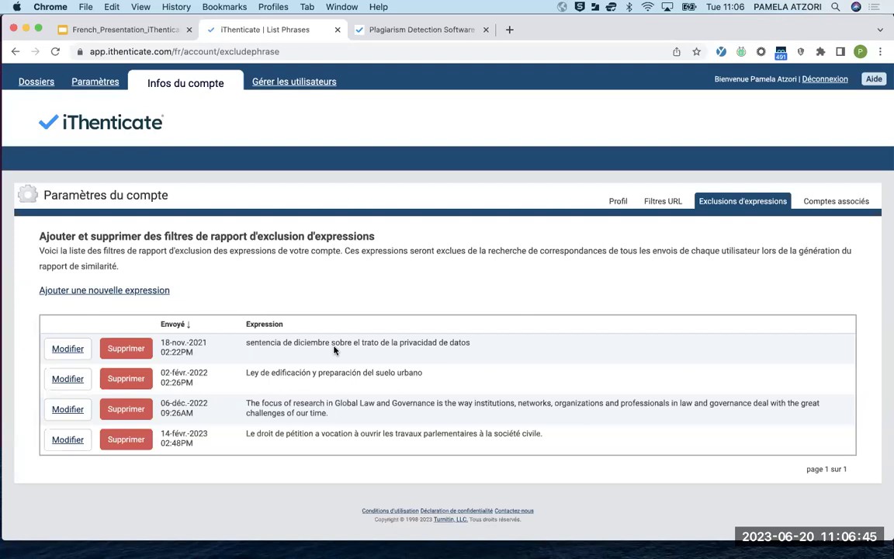
Open the form for adding a new excluded expression, review its text field and return to the expression list without creating one
{"action": "left_click", "coordinate": [112, 291]}
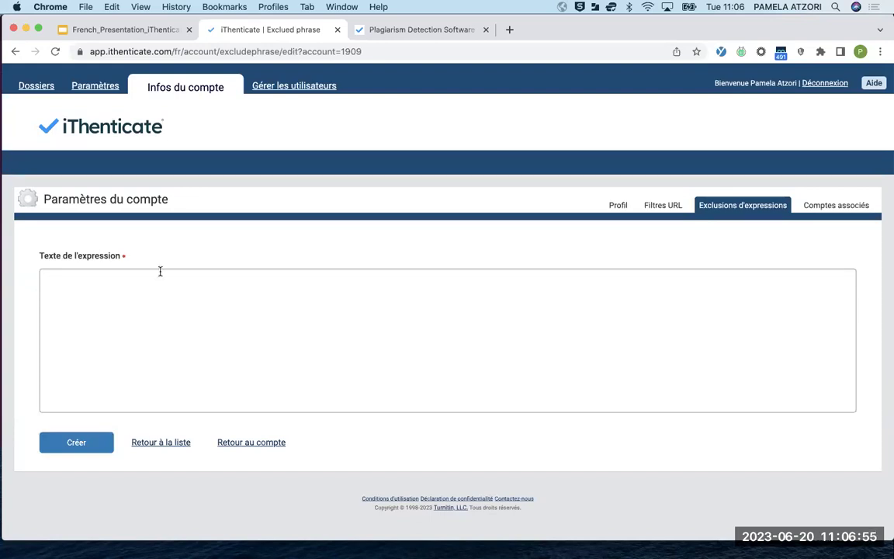
{"action": "left_click", "coordinate": [88, 303]}
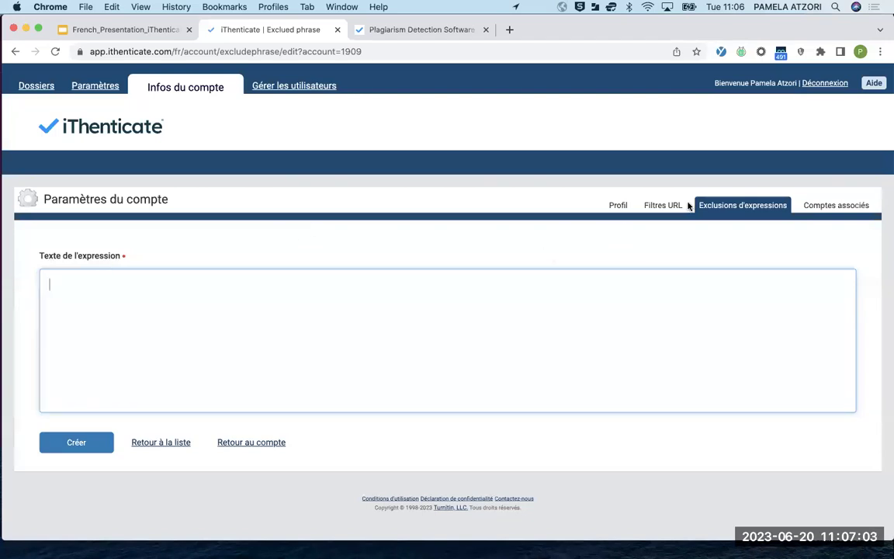
{"action": "left_click", "coordinate": [736, 203]}
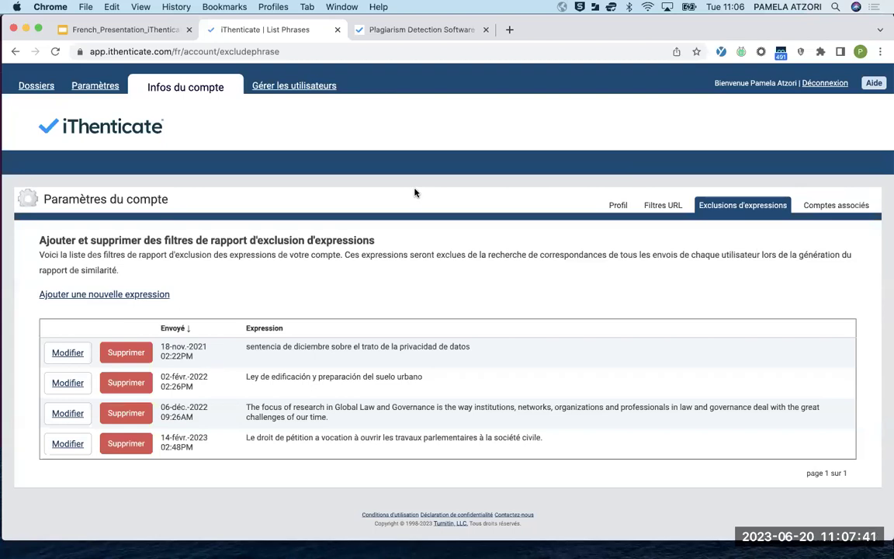
Create a new folder group named "Histoire des couleurs" from the folders page
{"action": "left_click", "coordinate": [37, 86]}
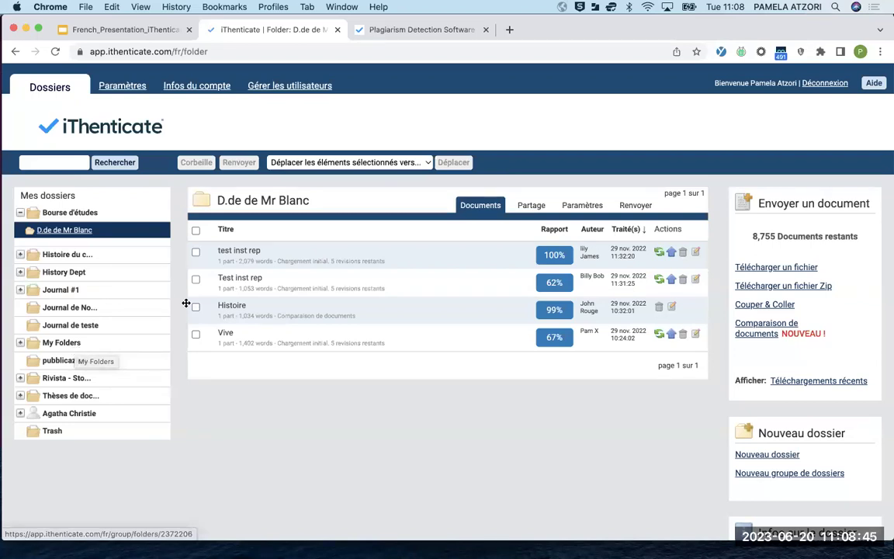
{"action": "scroll", "coordinate": [464, 289], "scroll_direction": "down", "scroll_amount": 1}
{"action": "scroll", "coordinate": [463, 289], "scroll_direction": "down", "scroll_amount": 1}
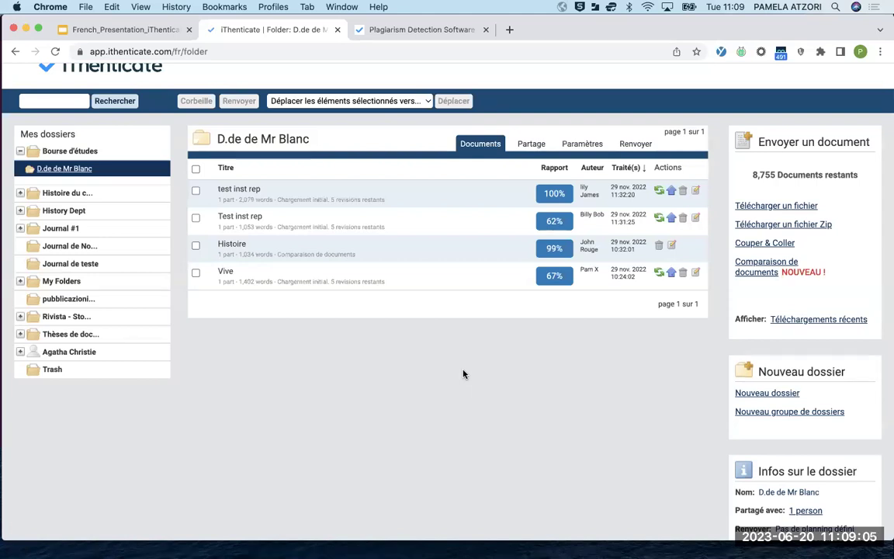
{"action": "scroll", "coordinate": [719, 397], "scroll_direction": "down", "scroll_amount": 3}
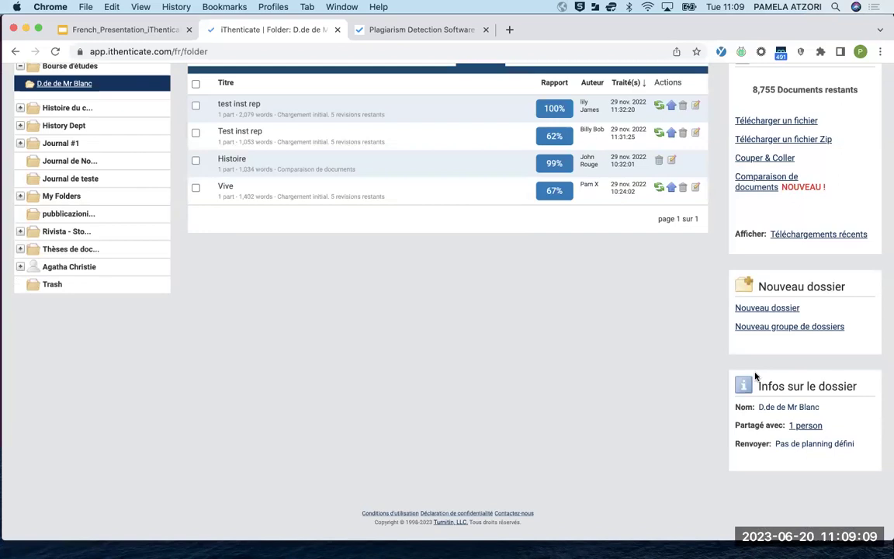
{"action": "left_click", "coordinate": [762, 328]}
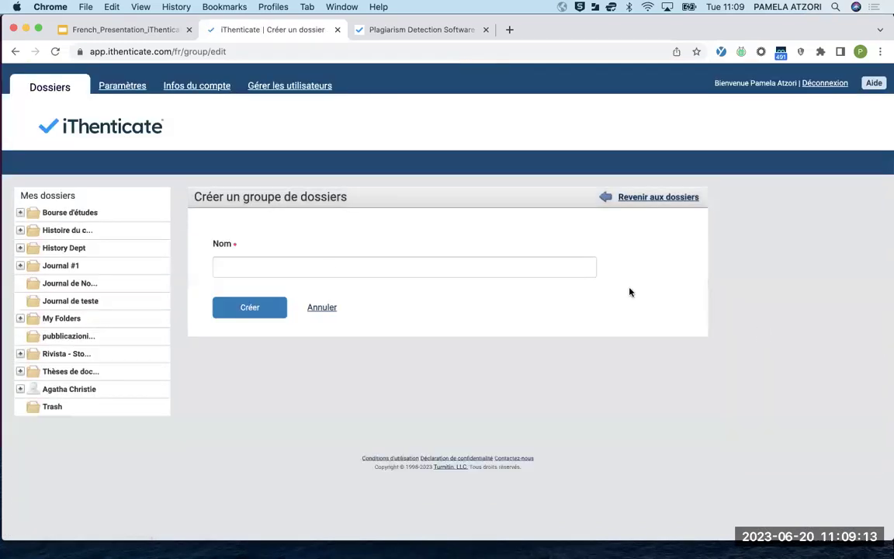
{"action": "left_click", "coordinate": [328, 273]}
{"action": "type", "text": "His"}
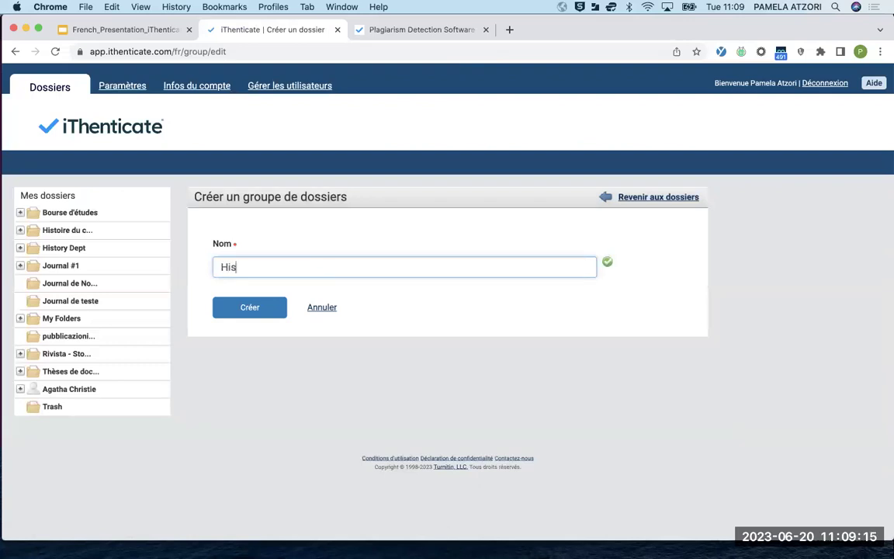
{"action": "type", "text": "toire des couleurs"}
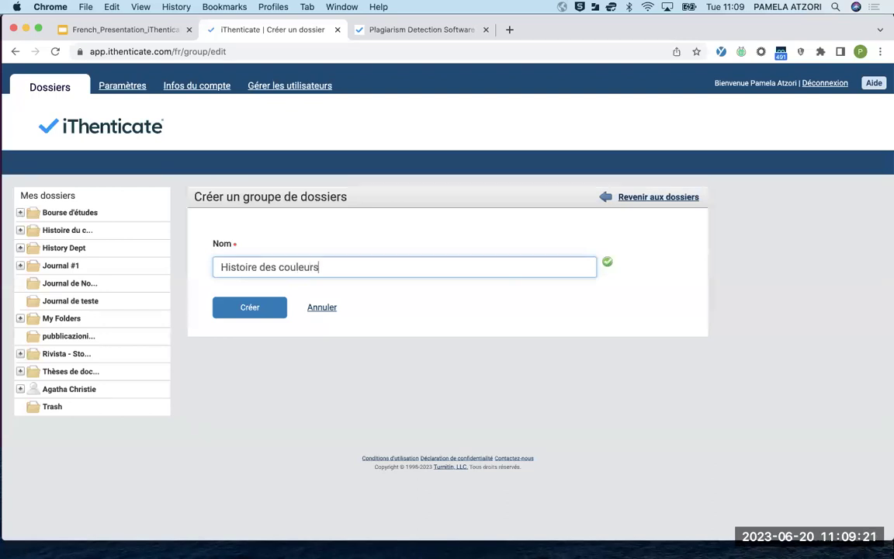
{"action": "left_click", "coordinate": [260, 310]}
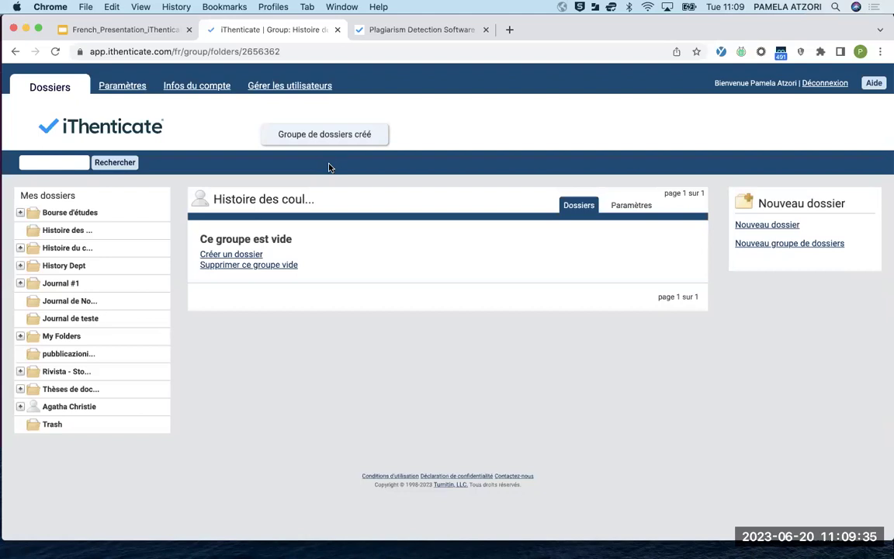
Start a new folder in the "Histoire des couleurs" group and name it "Édition de janvier"
{"action": "left_click", "coordinate": [243, 258]}
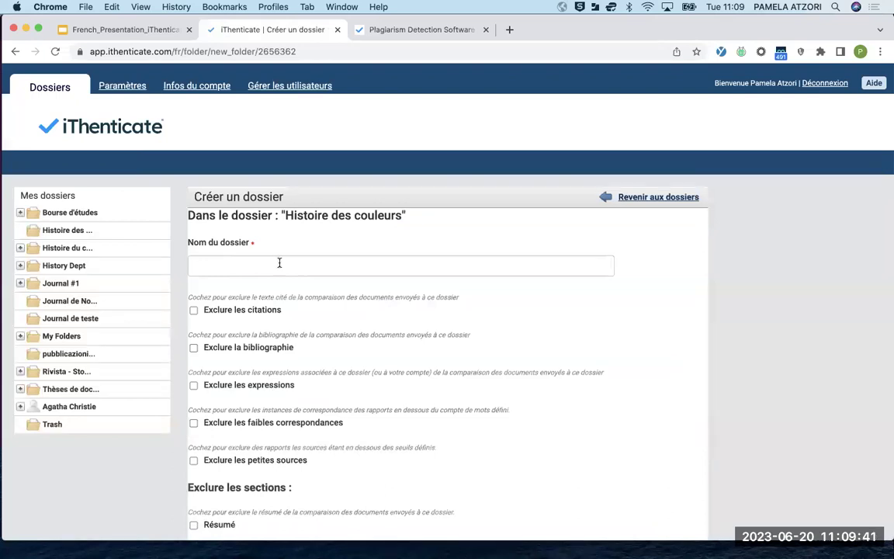
{"action": "left_click", "coordinate": [271, 266]}
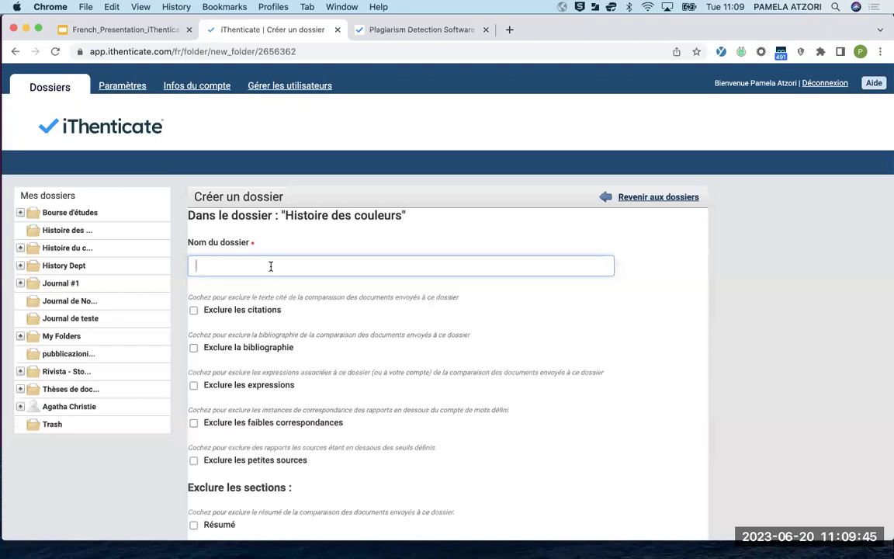
{"action": "type", "text": "E"}
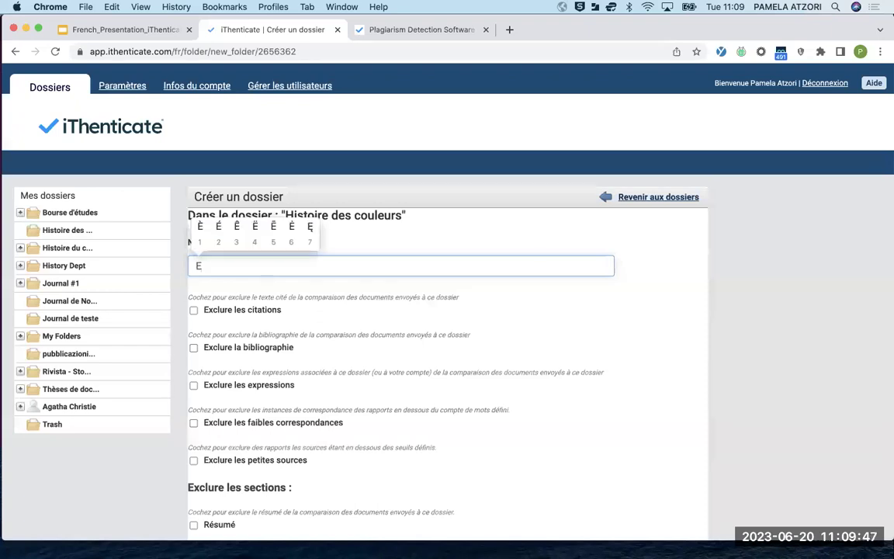
{"action": "type", "text": "2du"}
{"action": "key", "text": "BackSpace"}
{"action": "type", "text": "ition"}
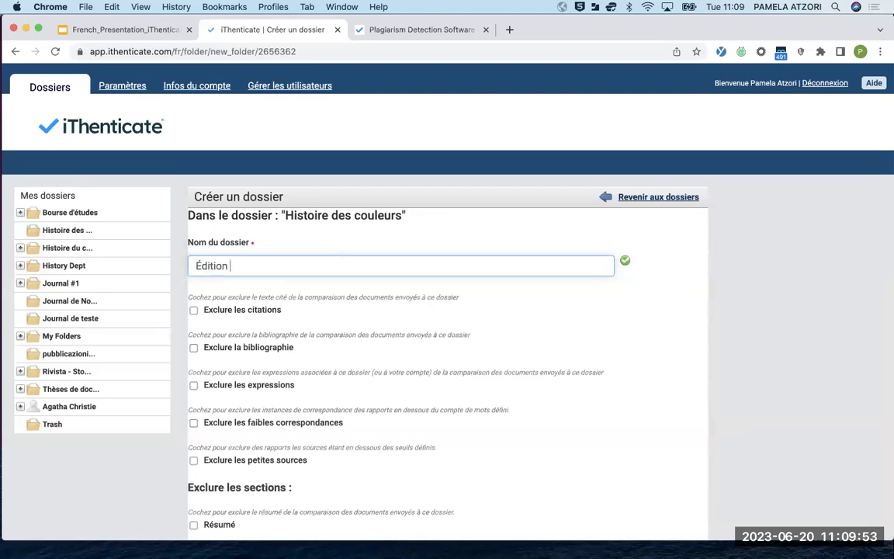
{"action": "type", "text": " de janvier"}
{"action": "left_click", "coordinate": [334, 292]}
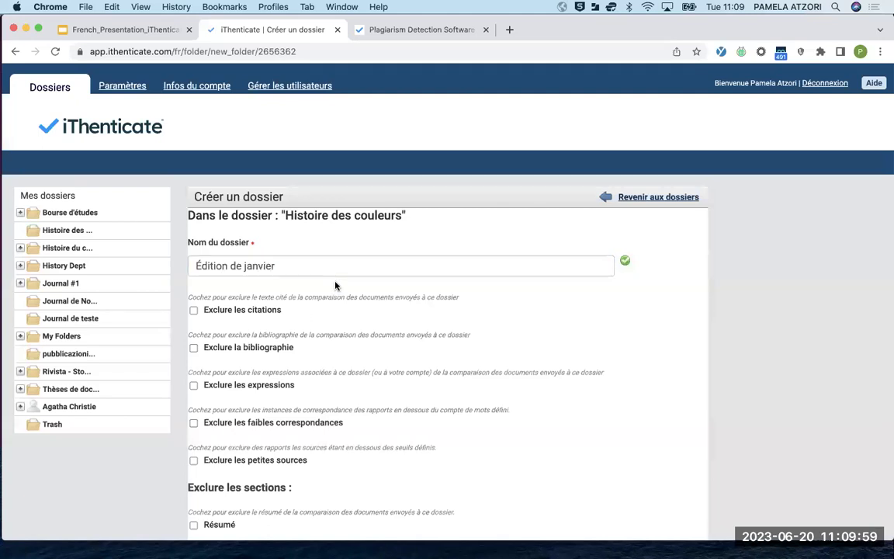
Turn on the exclusion of citations, bibliography and expressions for the new folder
{"action": "scroll", "coordinate": [335, 284], "scroll_direction": "down", "scroll_amount": 1}
{"action": "scroll", "coordinate": [340, 270], "scroll_direction": "down", "scroll_amount": 1}
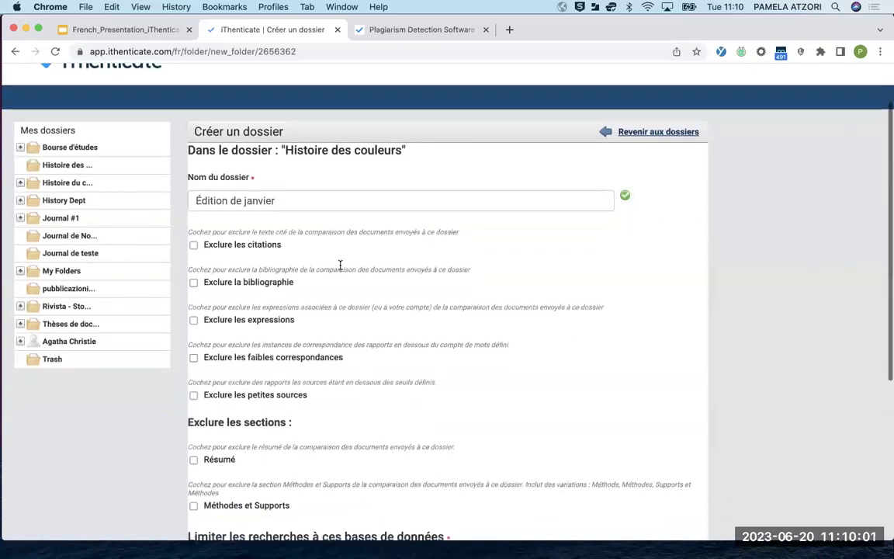
{"action": "scroll", "coordinate": [340, 264], "scroll_direction": "down", "scroll_amount": 1}
{"action": "scroll", "coordinate": [340, 266], "scroll_direction": "down", "scroll_amount": 1}
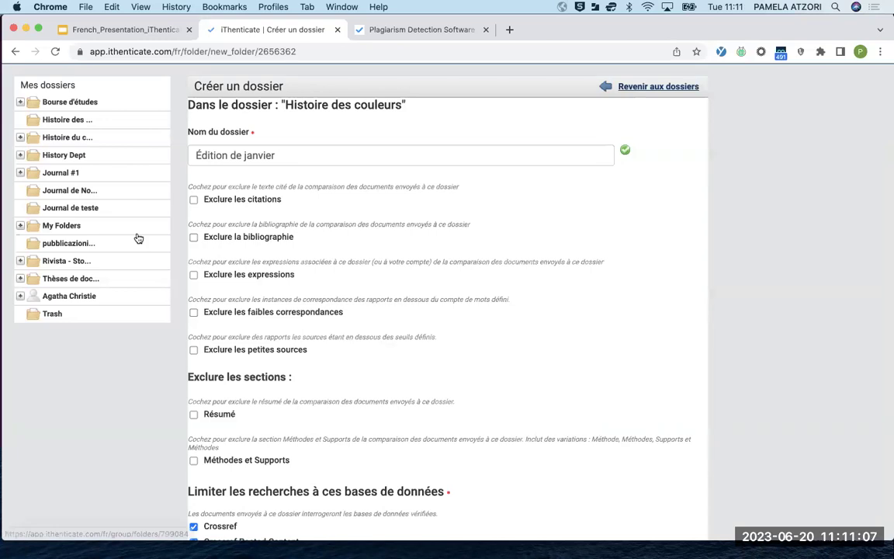
{"action": "left_click", "coordinate": [193, 201]}
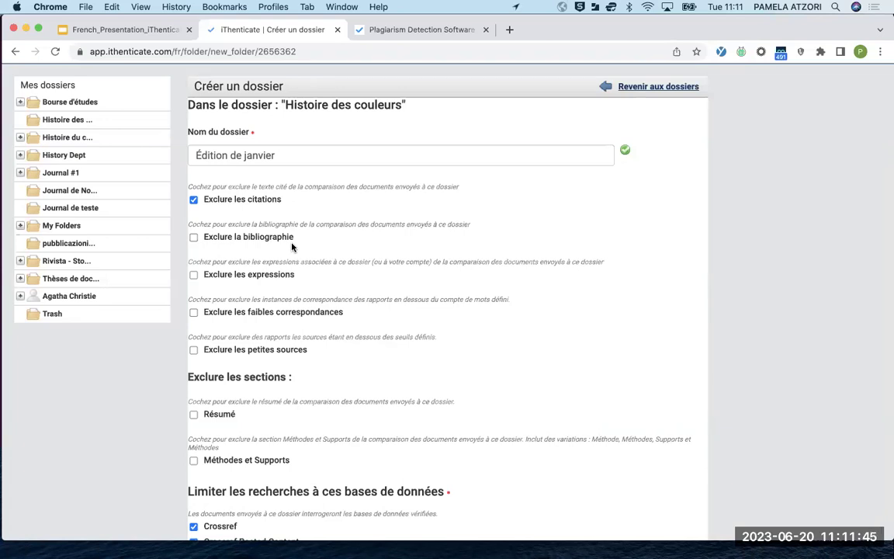
{"action": "left_click", "coordinate": [193, 239]}
{"action": "left_click", "coordinate": [193, 275]}
{"action": "scroll", "coordinate": [291, 249], "scroll_direction": "up", "scroll_amount": 3}
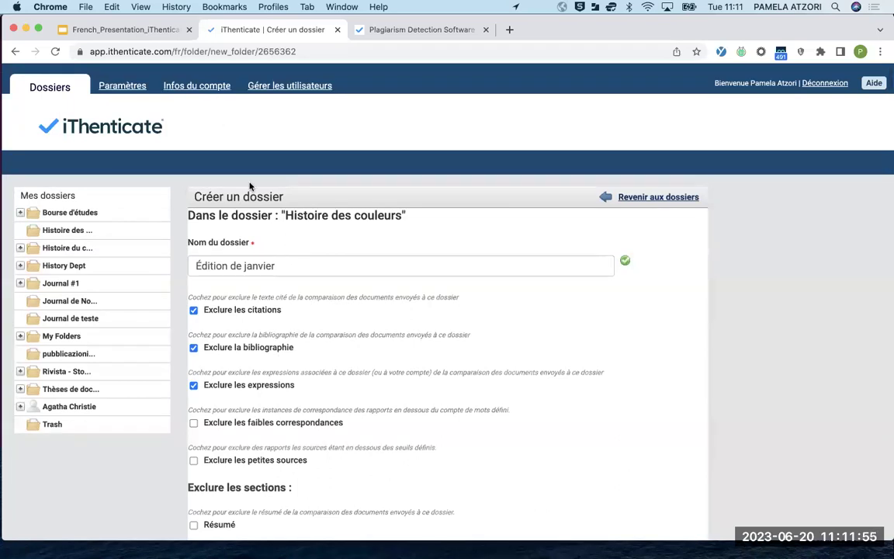
Show the threshold options for excluding small sources and weak matches, and switch both exclusions back off
{"action": "scroll", "coordinate": [287, 283], "scroll_direction": "down", "scroll_amount": 4}
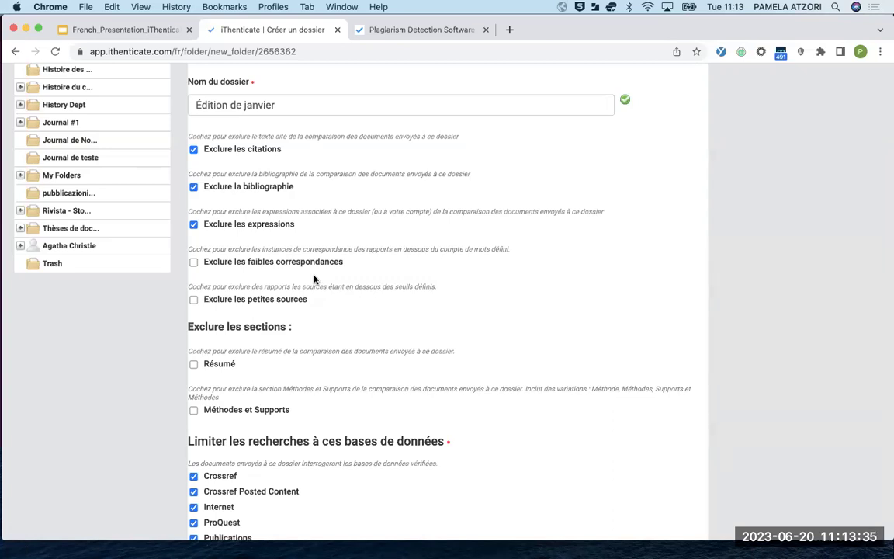
{"action": "left_click", "coordinate": [194, 301]}
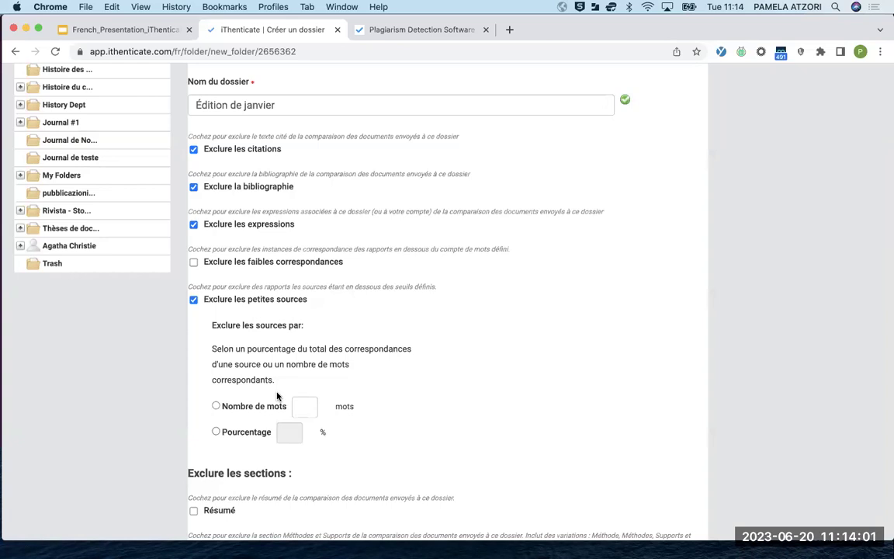
{"action": "left_click", "coordinate": [193, 264]}
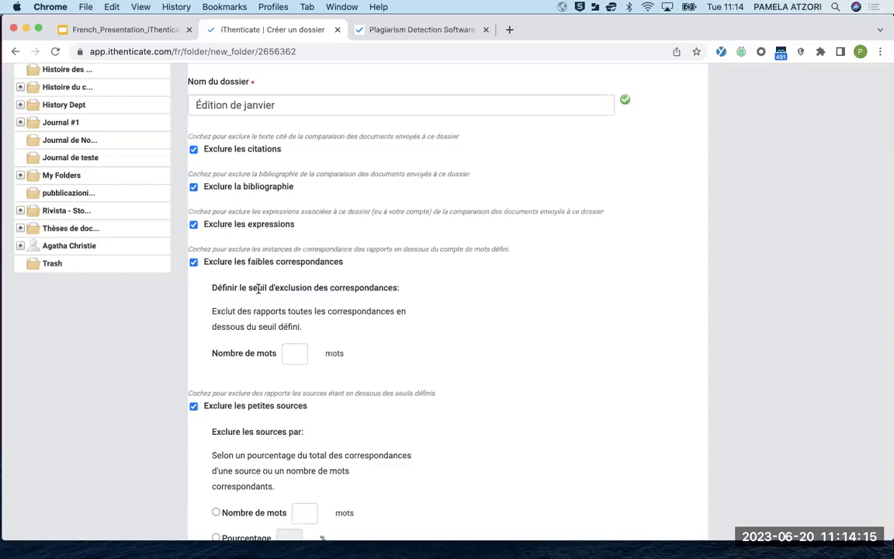
{"action": "scroll", "coordinate": [258, 288], "scroll_direction": "down", "scroll_amount": 2}
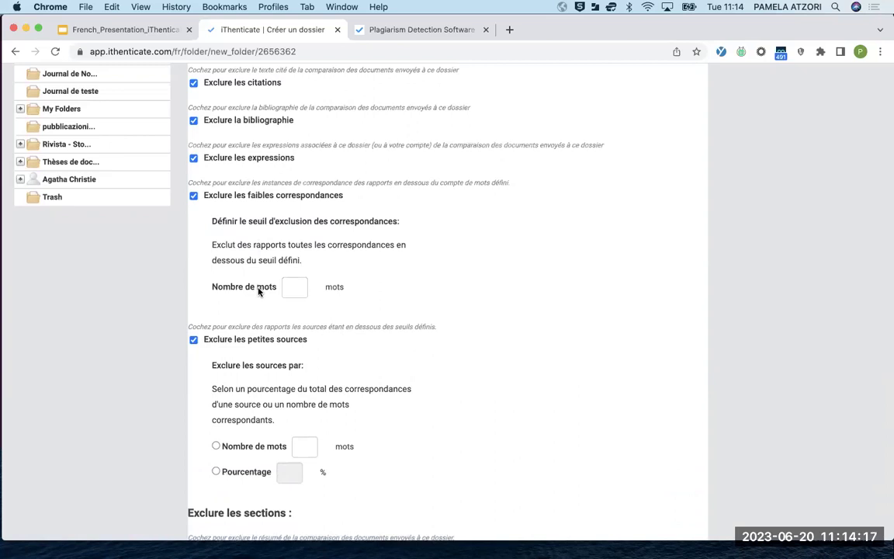
{"action": "left_click", "coordinate": [194, 197]}
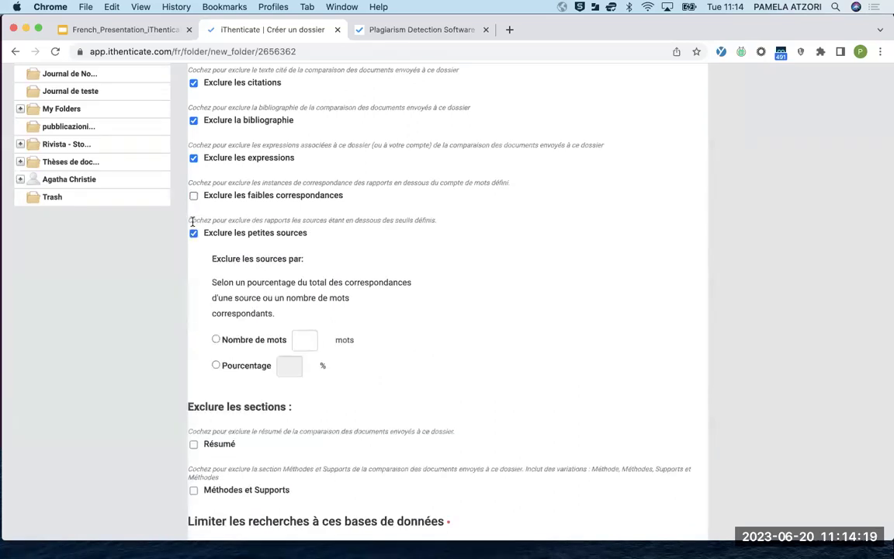
{"action": "left_click", "coordinate": [193, 234]}
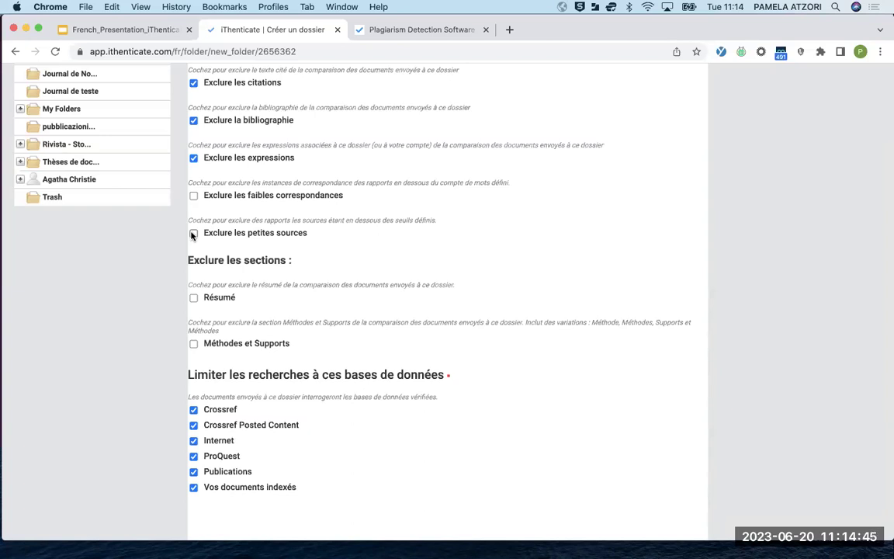
Try excluding small sources by percentage with a 1% threshold, and turn that exclusion off again
{"action": "left_click", "coordinate": [193, 234]}
{"action": "left_click", "coordinate": [216, 365]}
{"action": "left_click", "coordinate": [289, 366]}
{"action": "type", "text": "1"}
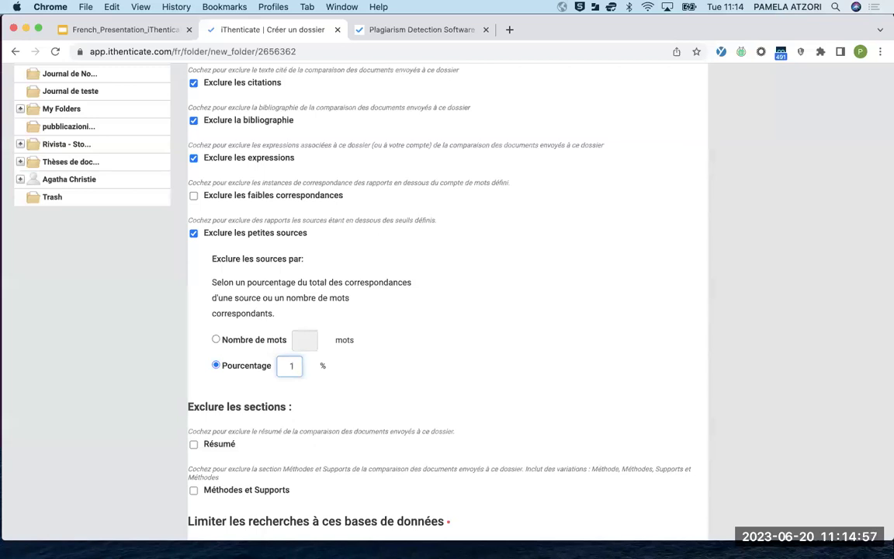
{"action": "left_click", "coordinate": [193, 235]}
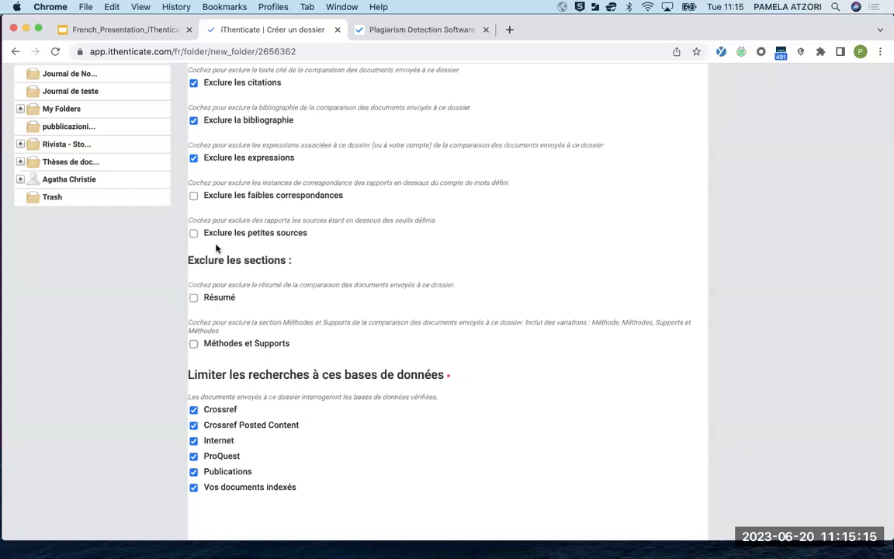
Turn off the exclusion of citations, bibliography and expressions for the new folder
{"action": "scroll", "coordinate": [269, 121], "scroll_direction": "up", "scroll_amount": 2}
{"action": "scroll", "coordinate": [270, 121], "scroll_direction": "up", "scroll_amount": 3}
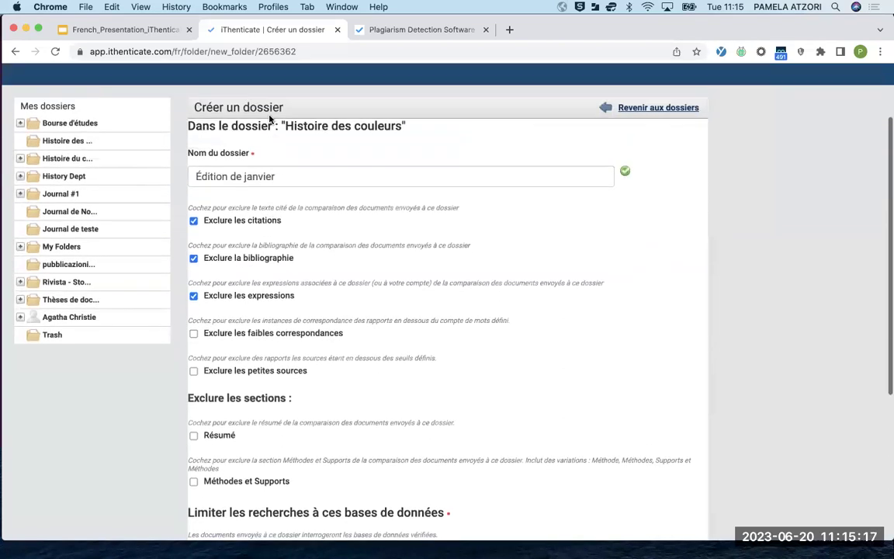
{"action": "scroll", "coordinate": [269, 121], "scroll_direction": "down", "scroll_amount": 4}
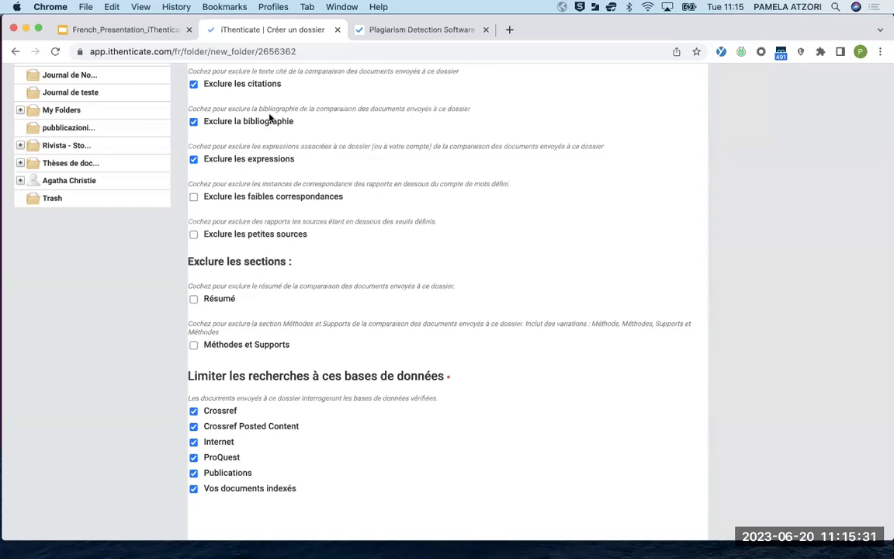
{"action": "left_click", "coordinate": [193, 84]}
{"action": "left_click", "coordinate": [193, 122]}
{"action": "left_click", "coordinate": [193, 160]}
Review the folder's exclusion and database options and create the folder with all six databases kept selected
{"action": "scroll", "coordinate": [332, 240], "scroll_direction": "down", "scroll_amount": 5}
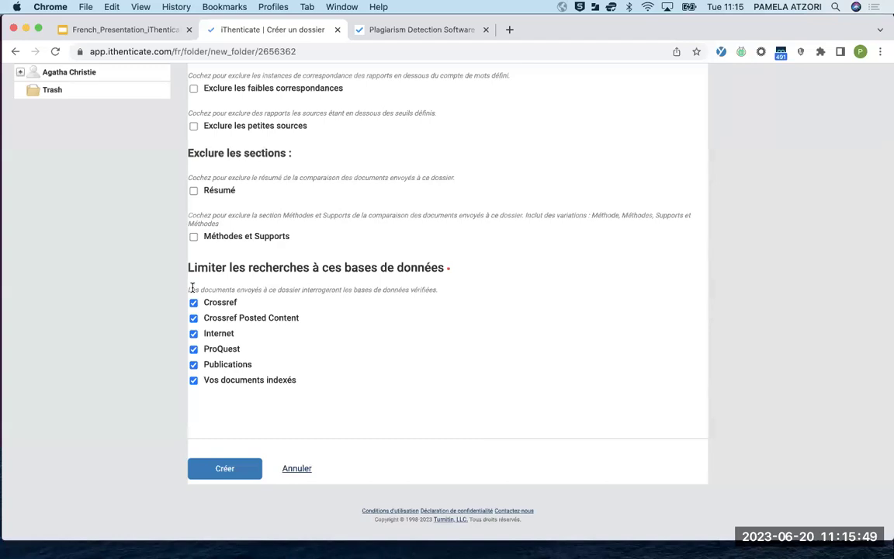
{"action": "scroll", "coordinate": [192, 288], "scroll_direction": "up", "scroll_amount": 5}
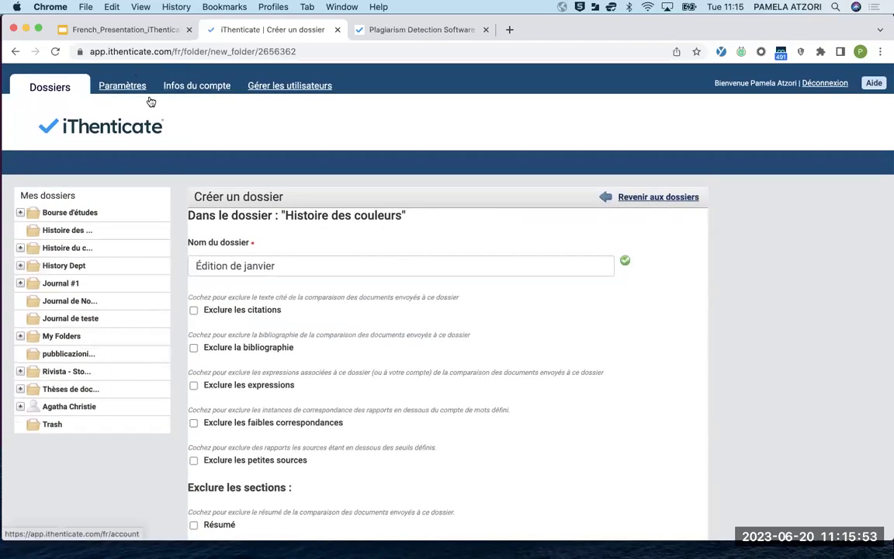
{"action": "scroll", "coordinate": [268, 341], "scroll_direction": "down", "scroll_amount": 5}
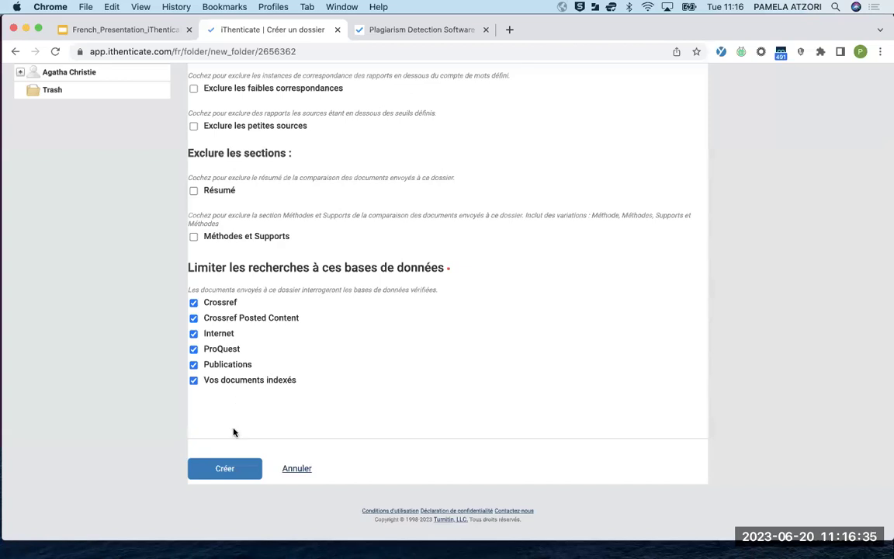
{"action": "left_click", "coordinate": [219, 466]}
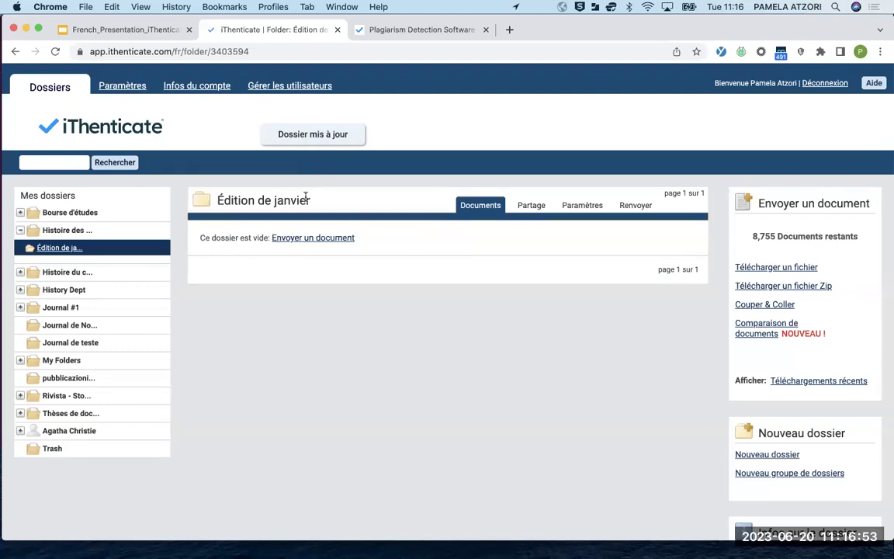
Open the "Histoire des couleurs" group and open its "Édition de janvier" folder
{"action": "left_click", "coordinate": [63, 232]}
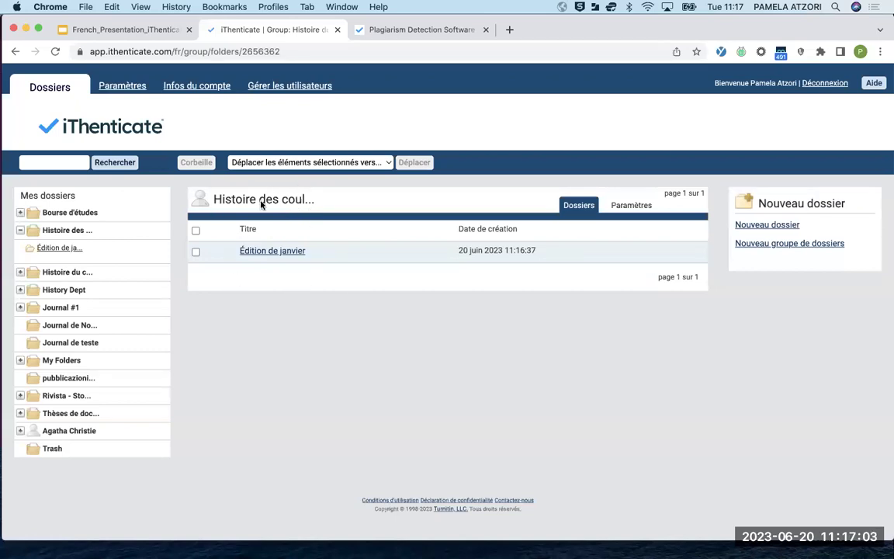
{"action": "left_click", "coordinate": [284, 254]}
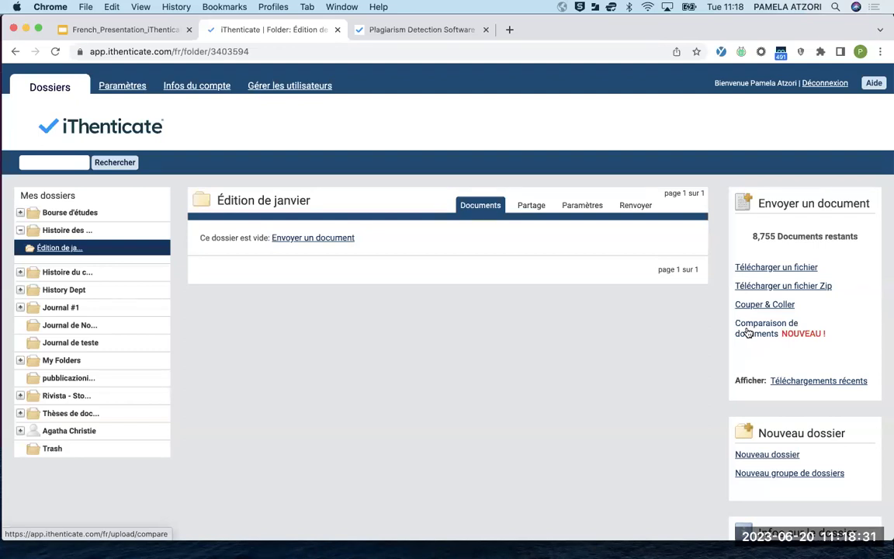
Open the single-file upload form for the "Édition de janvier" folder and examine its report options and file limitations
{"action": "left_click", "coordinate": [794, 270]}
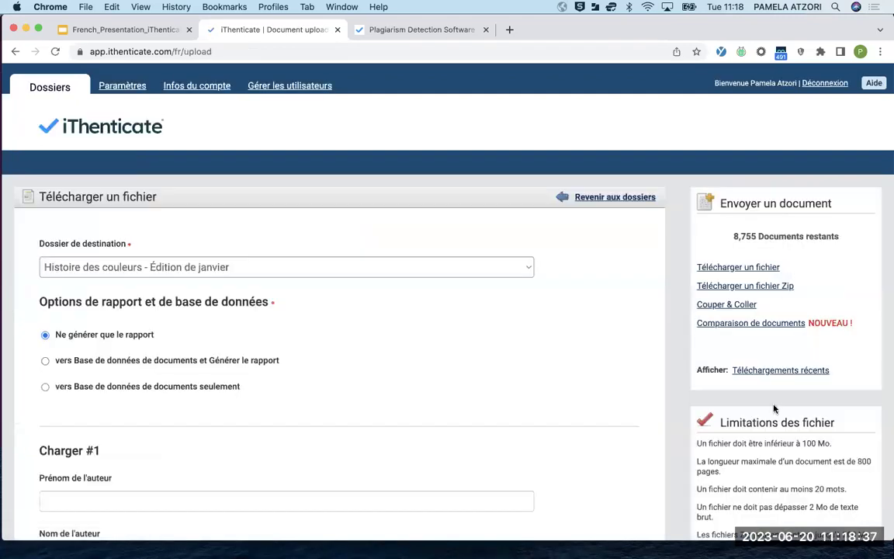
{"action": "scroll", "coordinate": [774, 408], "scroll_direction": "down", "scroll_amount": 5}
{"action": "scroll", "coordinate": [774, 405], "scroll_direction": "down", "scroll_amount": 1}
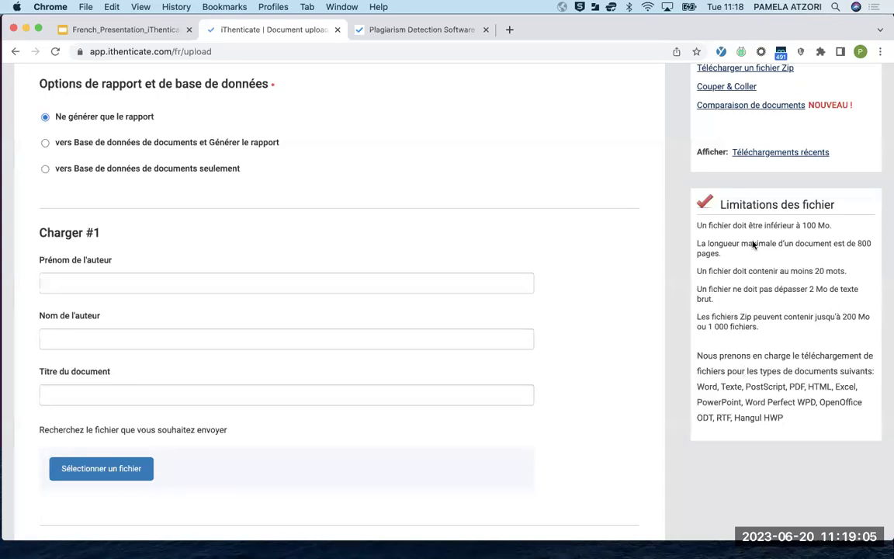
{"action": "scroll", "coordinate": [376, 147], "scroll_direction": "up", "scroll_amount": 3}
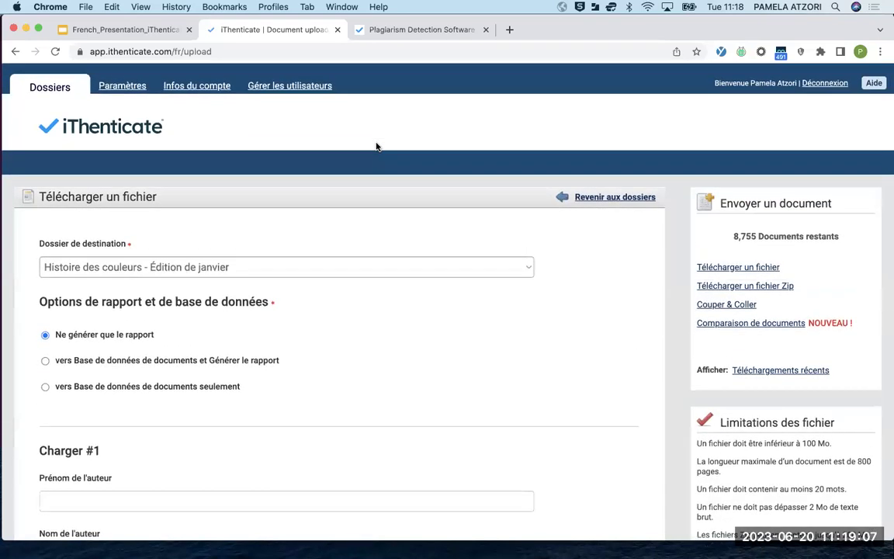
{"action": "scroll", "coordinate": [376, 147], "scroll_direction": "down", "scroll_amount": 1}
{"action": "scroll", "coordinate": [376, 147], "scroll_direction": "down", "scroll_amount": 2}
{"action": "scroll", "coordinate": [377, 147], "scroll_direction": "up", "scroll_amount": 3}
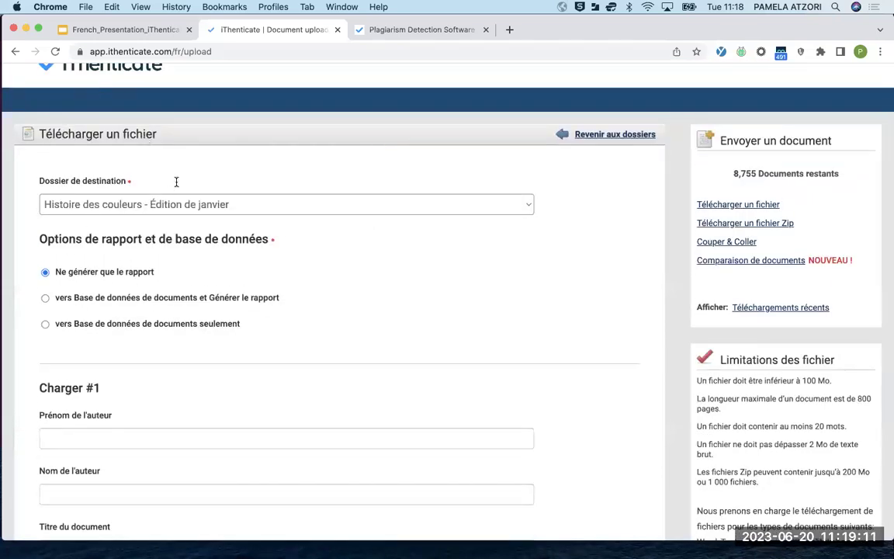
Review the available destination folders, keeping "Histoire des couleurs - Édition de janvier" as the upload destination
{"action": "left_click", "coordinate": [273, 210]}
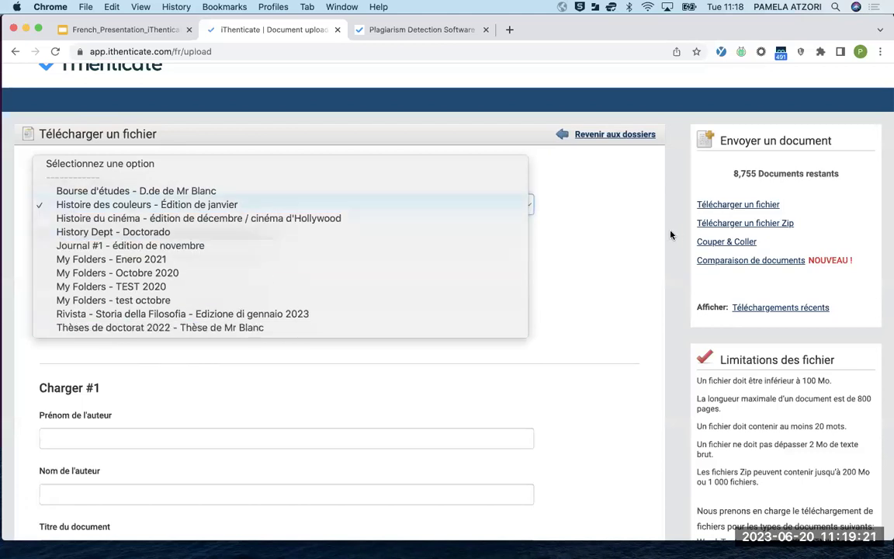
{"action": "left_click", "coordinate": [603, 242]}
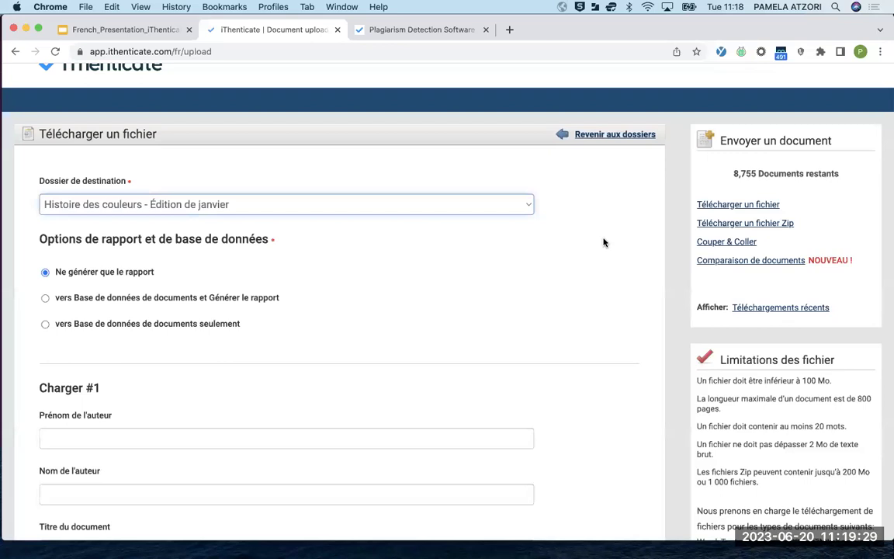
{"action": "left_click", "coordinate": [477, 205]}
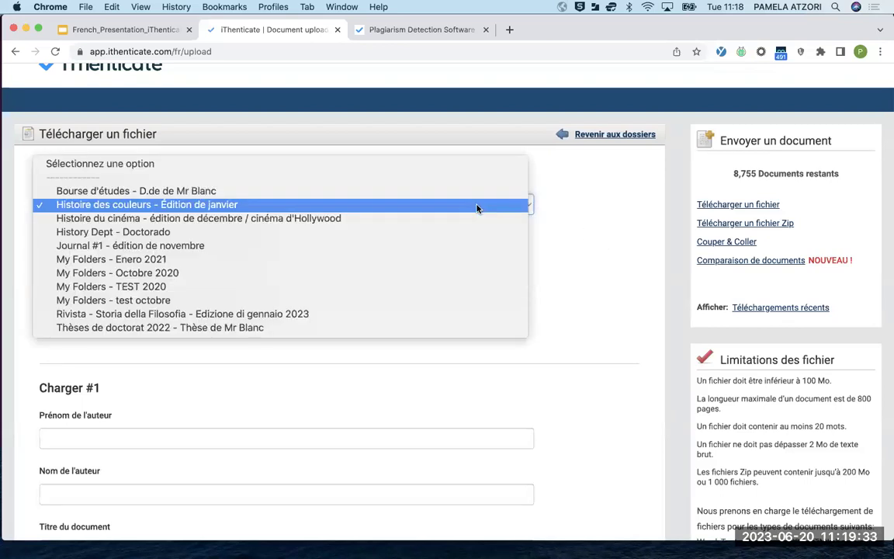
{"action": "left_click", "coordinate": [598, 264]}
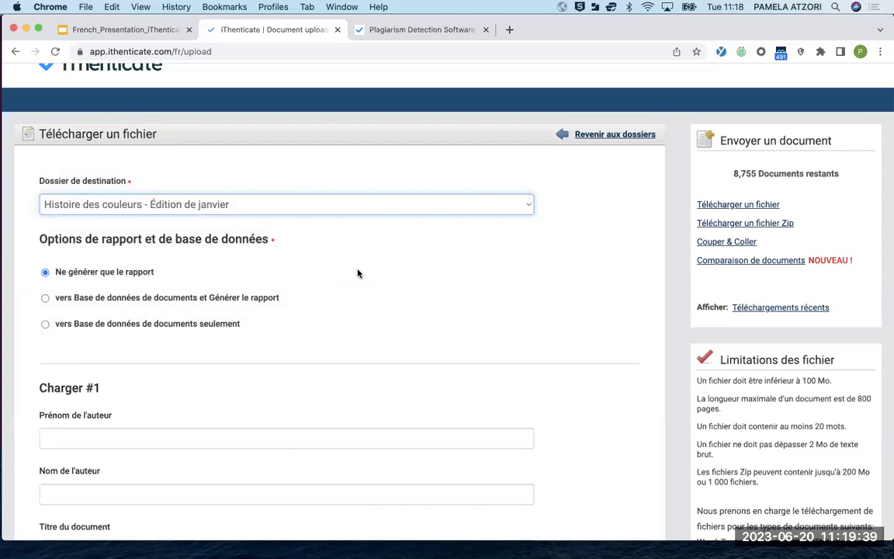
Fill in the author's first and last name for the first upload and title the document "Histoire"
{"action": "scroll", "coordinate": [359, 273], "scroll_direction": "down", "scroll_amount": 3}
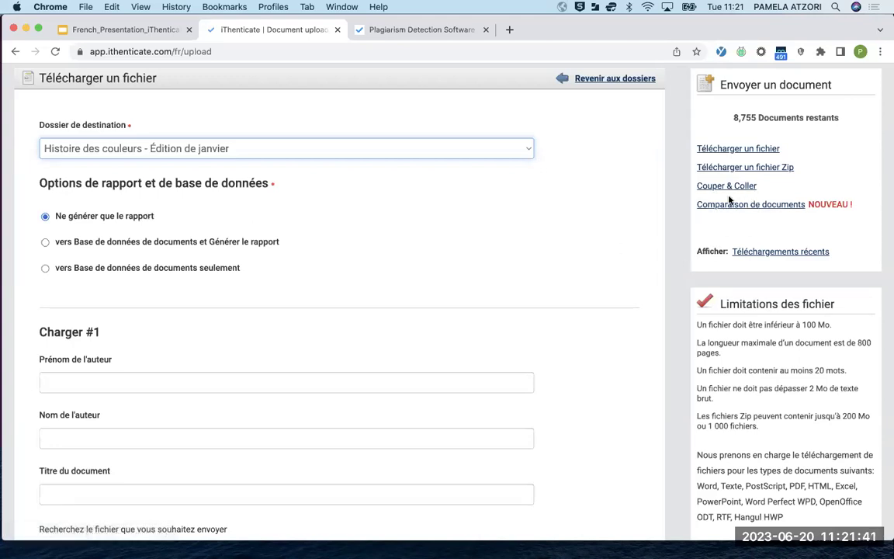
{"action": "scroll", "coordinate": [439, 289], "scroll_direction": "down", "scroll_amount": 2}
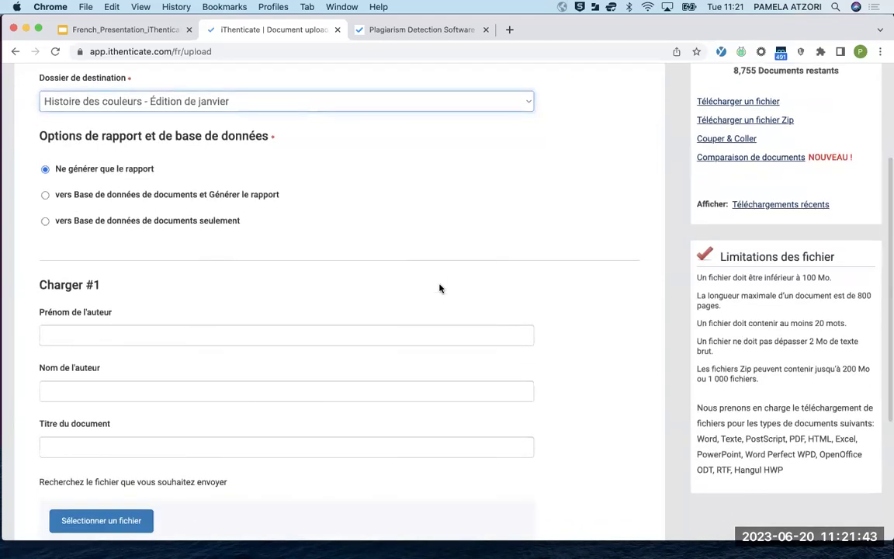
{"action": "scroll", "coordinate": [439, 288], "scroll_direction": "down", "scroll_amount": 2}
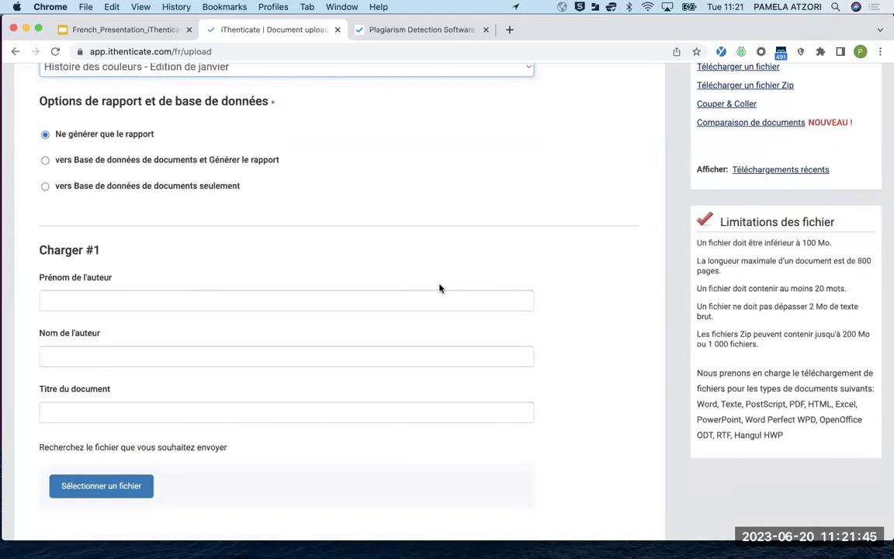
{"action": "scroll", "coordinate": [425, 283], "scroll_direction": "down", "scroll_amount": 2}
{"action": "left_click", "coordinate": [358, 249]}
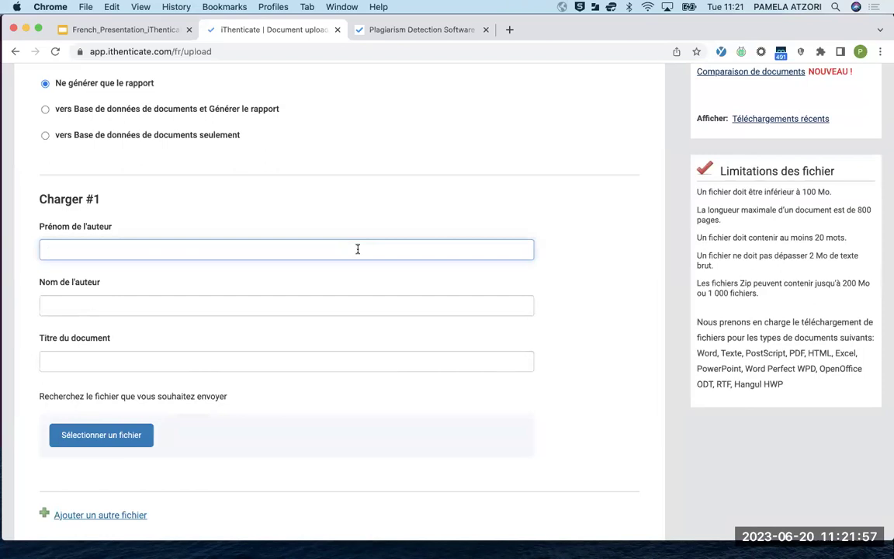
{"action": "type", "text": "Pamela"}
{"action": "left_click", "coordinate": [300, 308]}
{"action": "type", "text": "Ar"}
{"action": "left_click", "coordinate": [259, 361]}
{"action": "type", "text": "Histoire"}
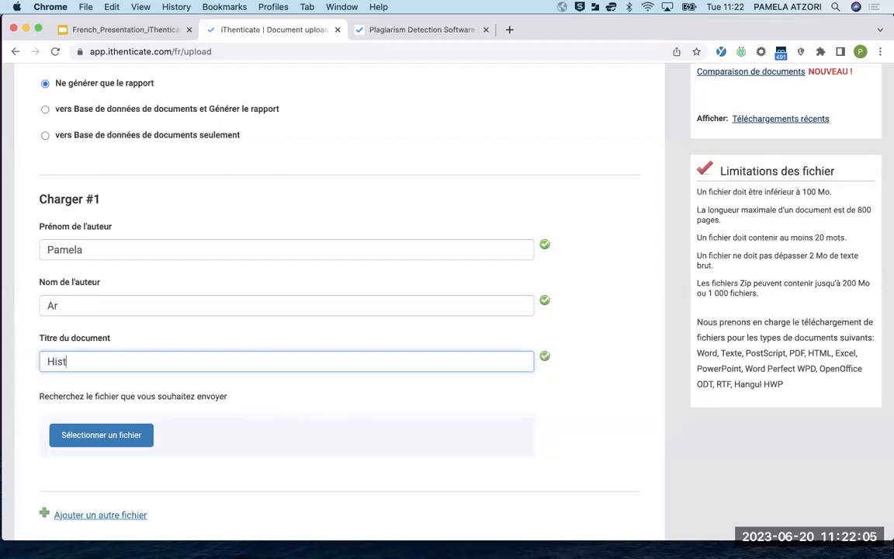
Attach "VIVE LA FRANCE.docx" from the Sample papers folder on the Desktop and submit the upload with report generation only
{"action": "left_click", "coordinate": [130, 435]}
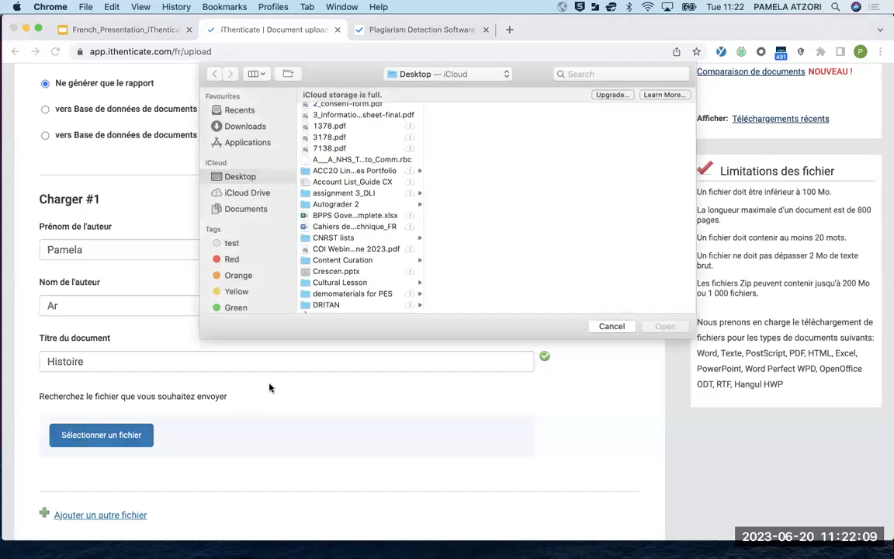
{"action": "scroll", "coordinate": [315, 296], "scroll_direction": "down", "scroll_amount": 10}
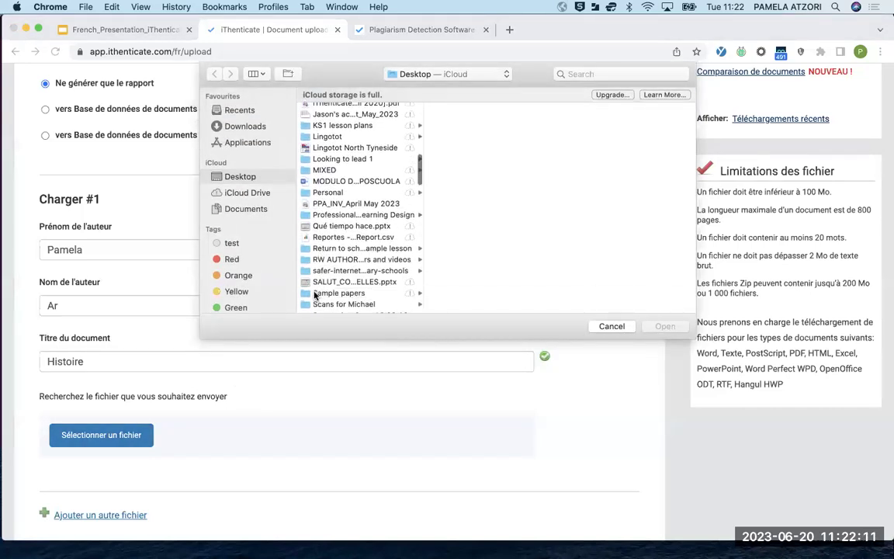
{"action": "left_click", "coordinate": [334, 214]}
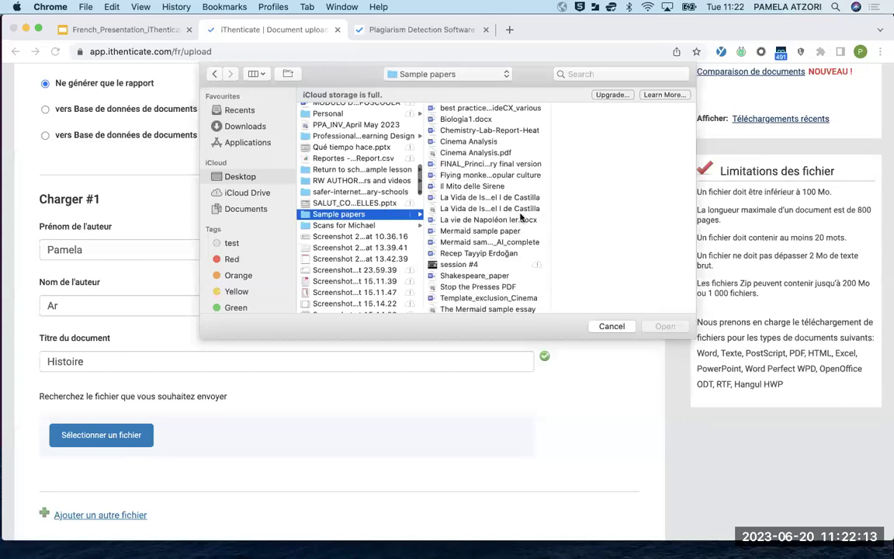
{"action": "scroll", "coordinate": [462, 223], "scroll_direction": "down", "scroll_amount": 5}
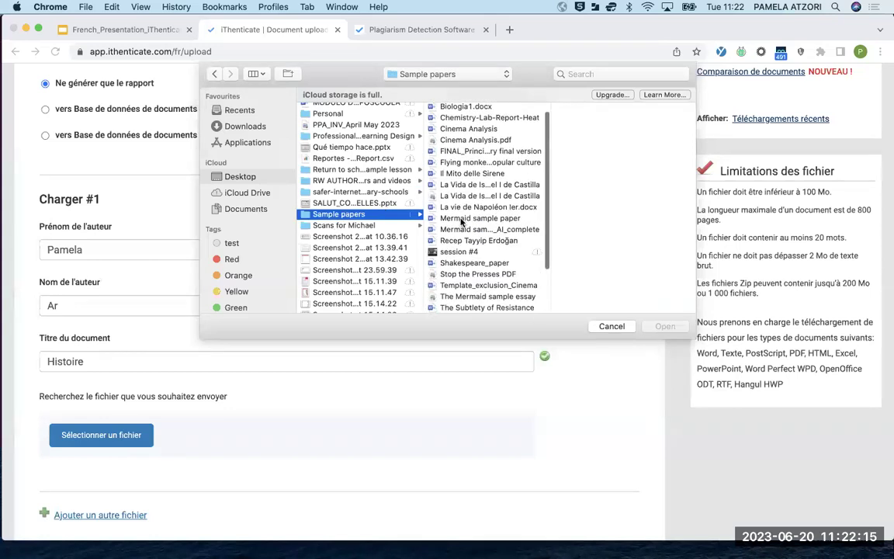
{"action": "scroll", "coordinate": [461, 223], "scroll_direction": "down", "scroll_amount": 3}
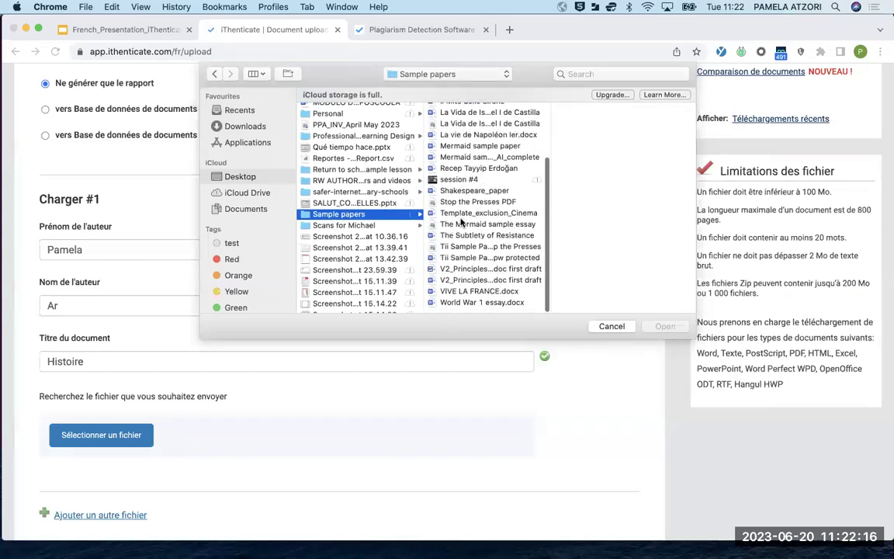
{"action": "left_click", "coordinate": [466, 297]}
{"action": "left_click", "coordinate": [669, 328]}
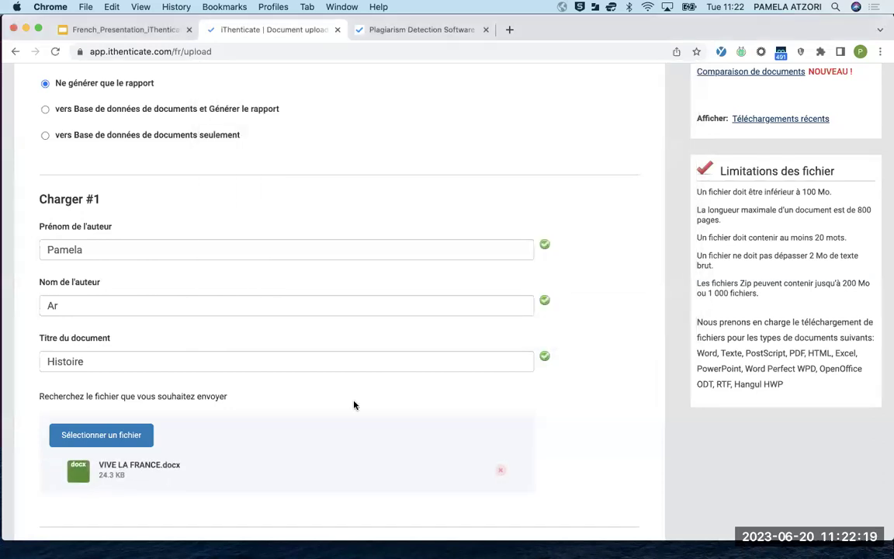
{"action": "scroll", "coordinate": [355, 404], "scroll_direction": "down", "scroll_amount": 3}
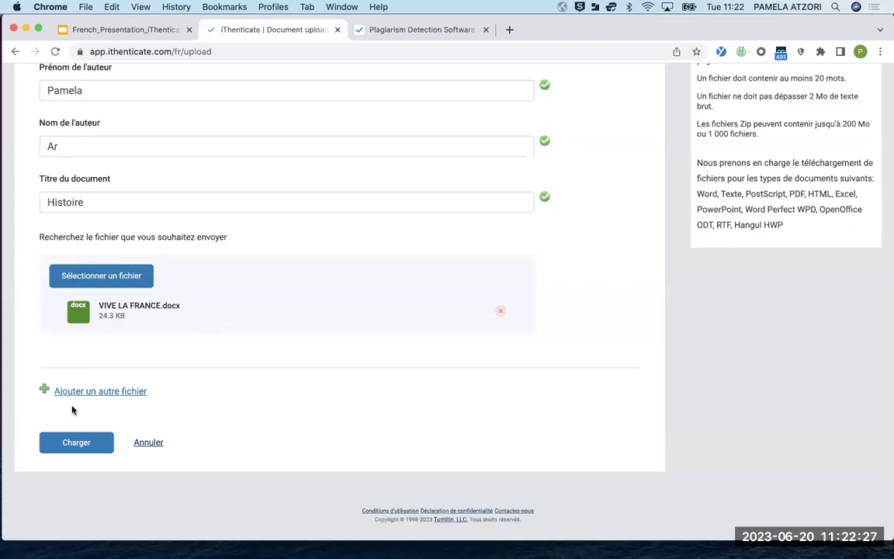
{"action": "left_click", "coordinate": [81, 445]}
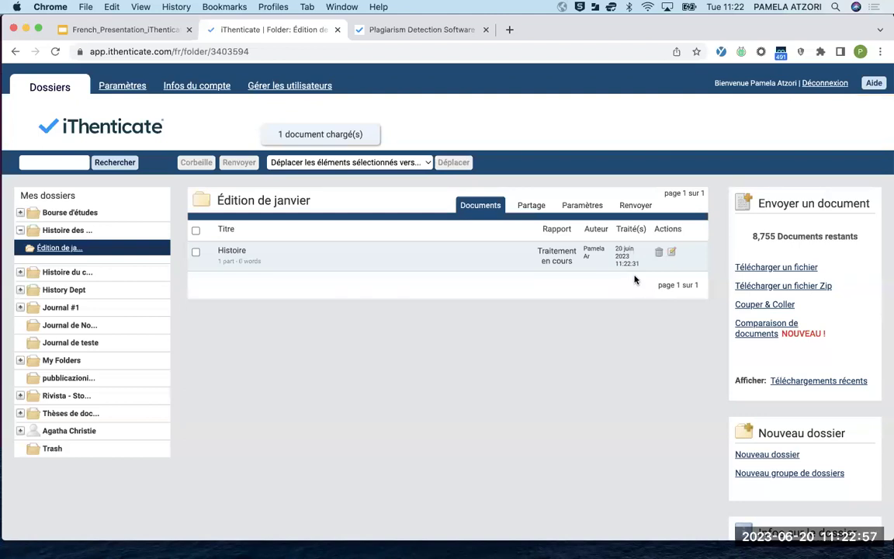
Open the Zip file upload form and examine its destination, report options, author fields and file limitations
{"action": "left_click", "coordinate": [781, 289]}
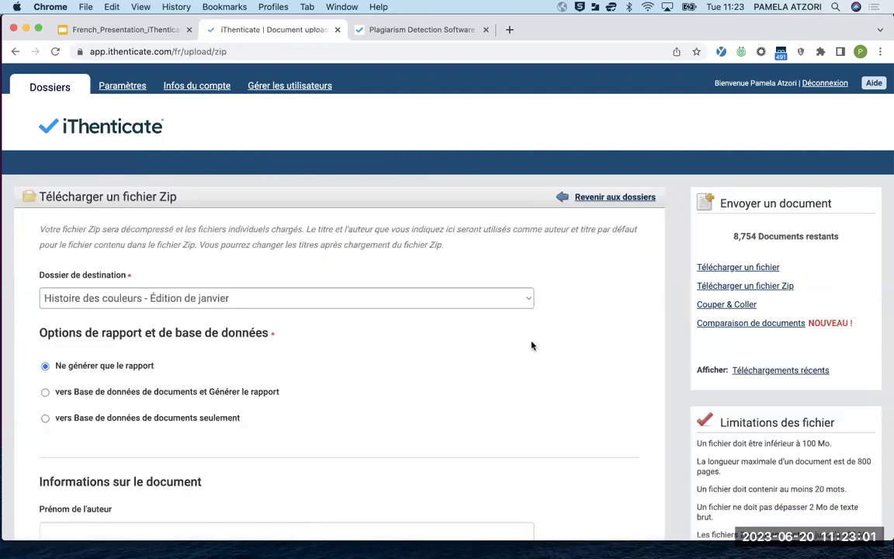
{"action": "scroll", "coordinate": [533, 346], "scroll_direction": "down", "scroll_amount": 2}
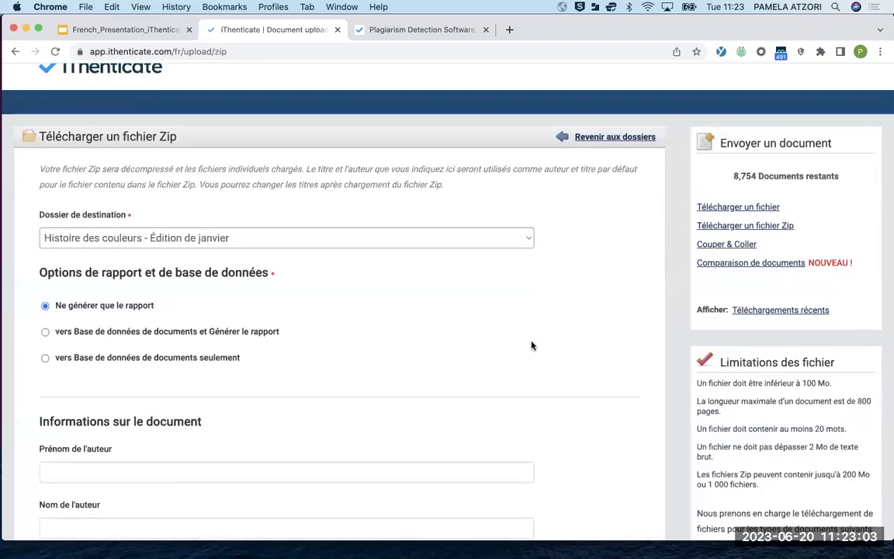
{"action": "scroll", "coordinate": [532, 345], "scroll_direction": "down", "scroll_amount": 4}
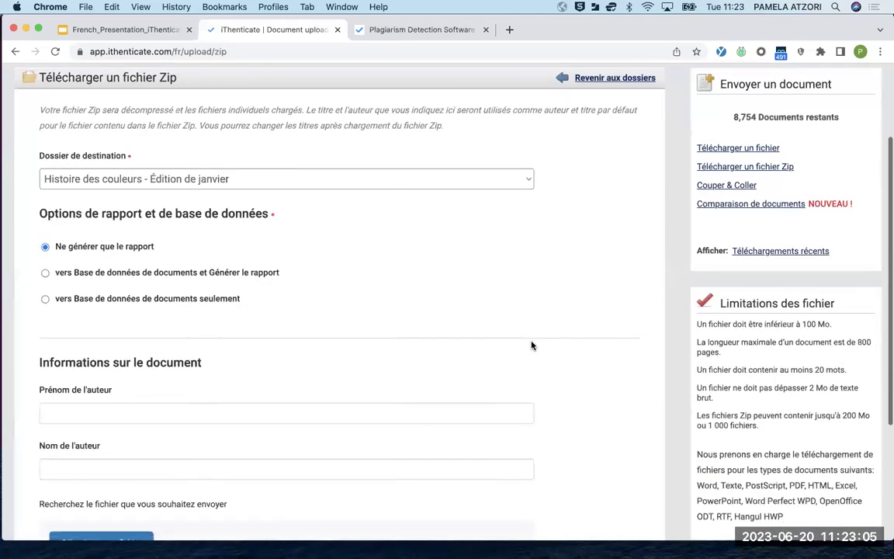
{"action": "scroll", "coordinate": [493, 318], "scroll_direction": "up", "scroll_amount": 6}
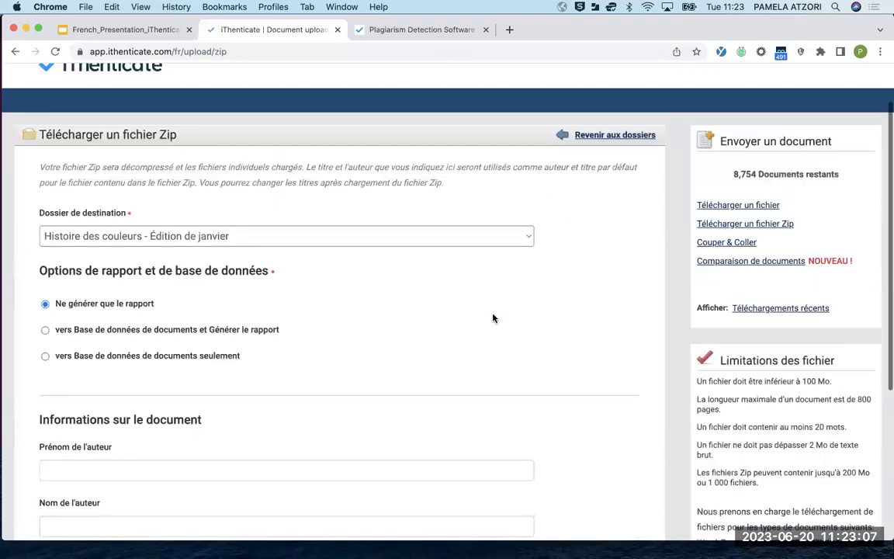
{"action": "scroll", "coordinate": [493, 318], "scroll_direction": "down", "scroll_amount": 8}
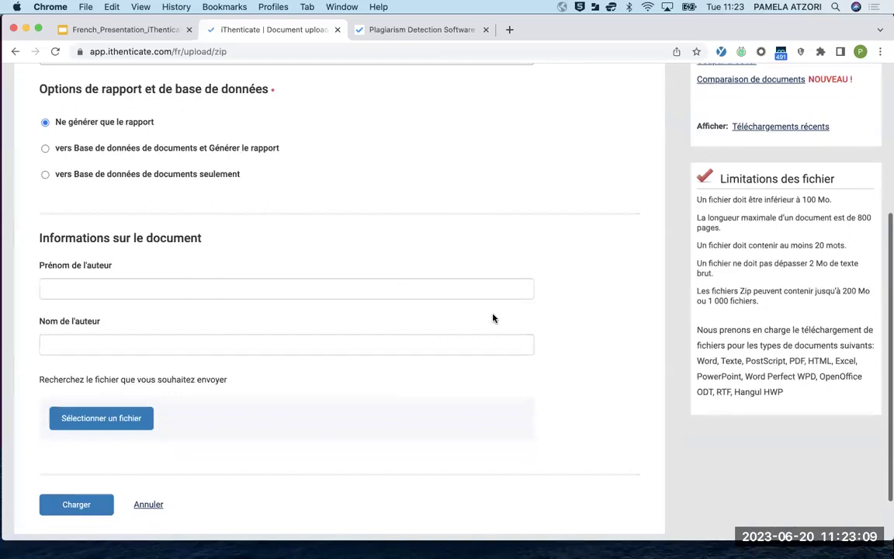
{"action": "scroll", "coordinate": [493, 318], "scroll_direction": "down", "scroll_amount": 2}
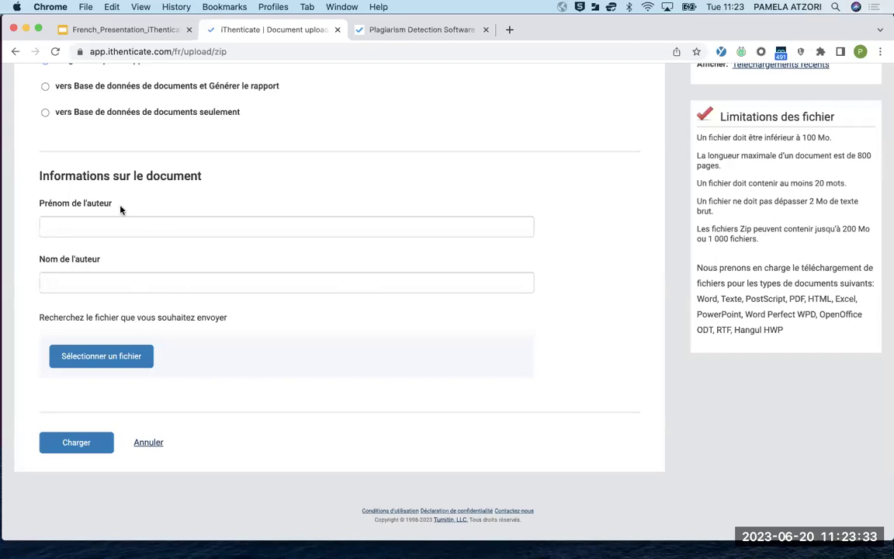
{"action": "scroll", "coordinate": [120, 209], "scroll_direction": "up", "scroll_amount": 4}
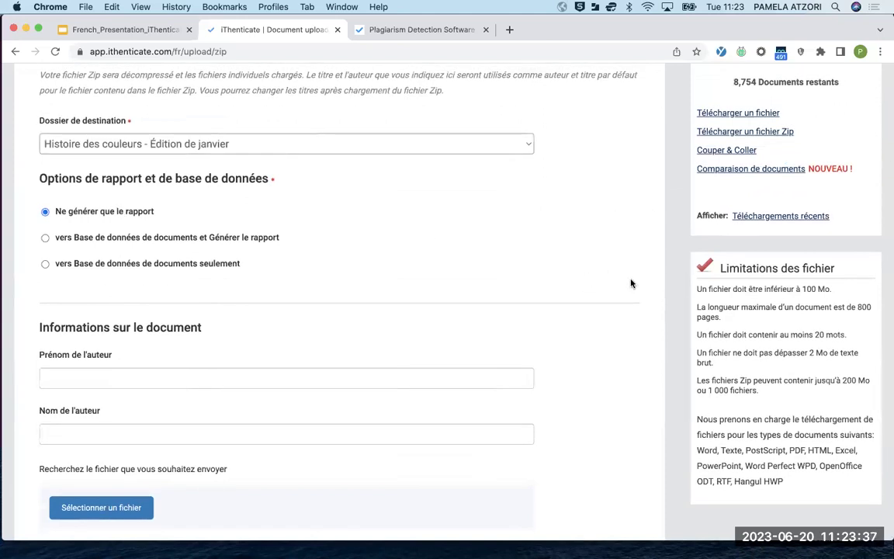
{"action": "scroll", "coordinate": [640, 232], "scroll_direction": "up", "scroll_amount": 4}
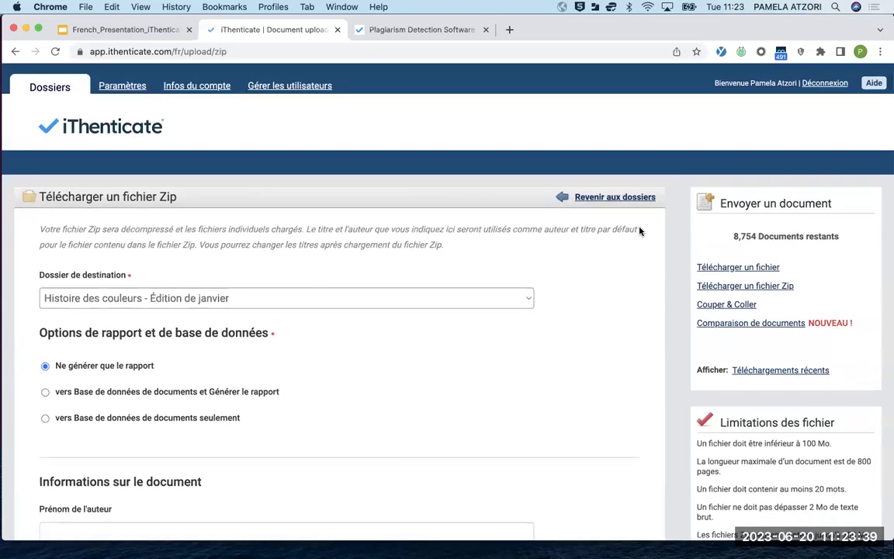
Open the copy-and-paste submission form and examine its document information fields and the area for pasting the text
{"action": "left_click", "coordinate": [717, 303]}
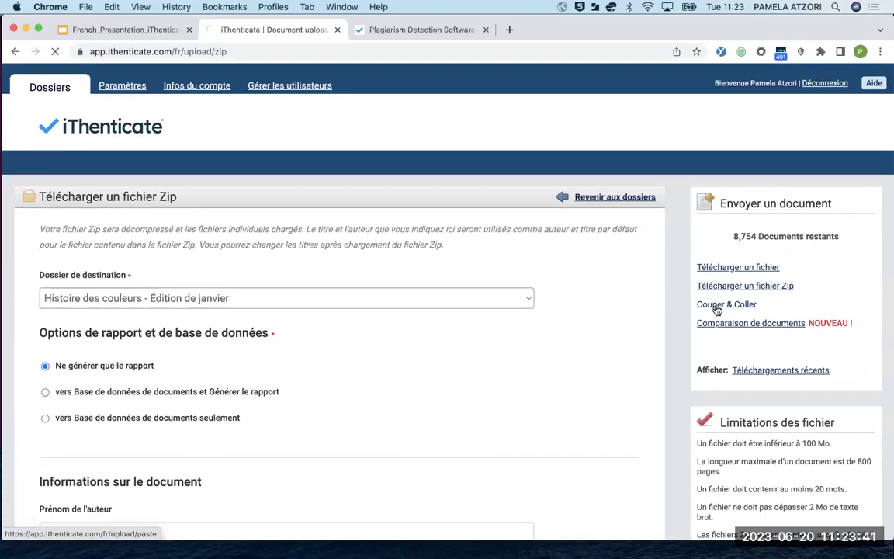
{"action": "scroll", "coordinate": [450, 388], "scroll_direction": "down", "scroll_amount": 4}
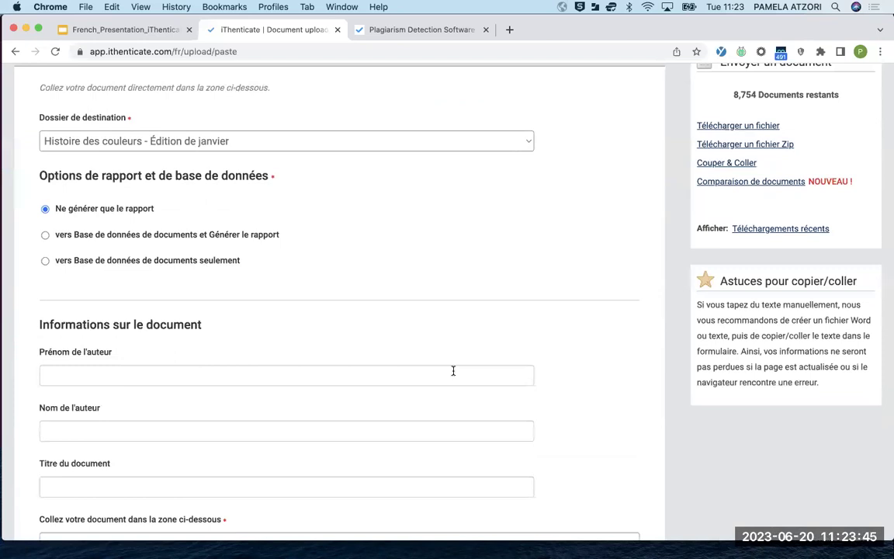
{"action": "scroll", "coordinate": [453, 371], "scroll_direction": "down", "scroll_amount": 2}
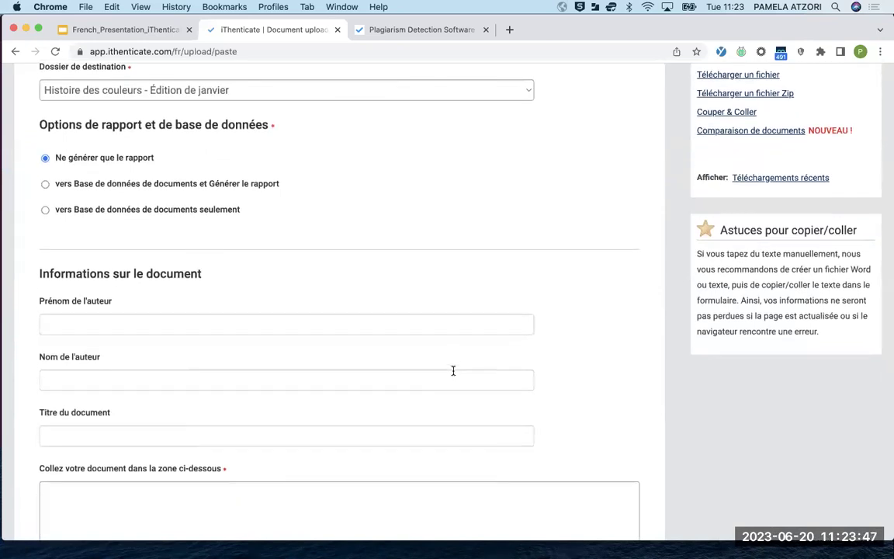
{"action": "scroll", "coordinate": [453, 371], "scroll_direction": "down", "scroll_amount": 5}
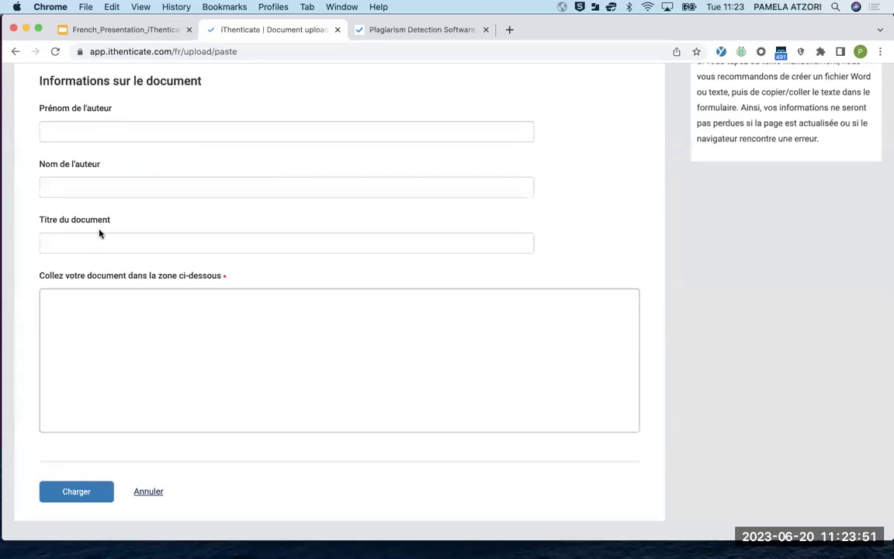
{"action": "scroll", "coordinate": [96, 249], "scroll_direction": "down", "scroll_amount": 2}
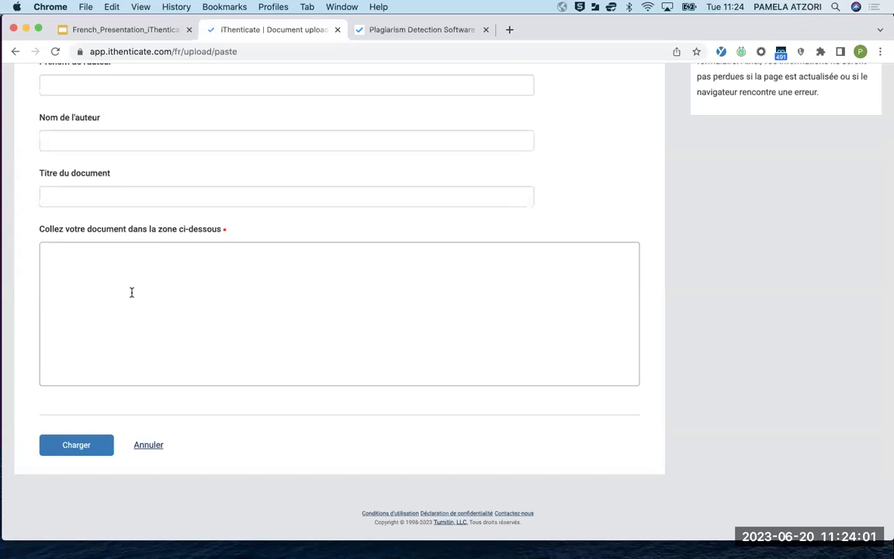
{"action": "left_click", "coordinate": [140, 289]}
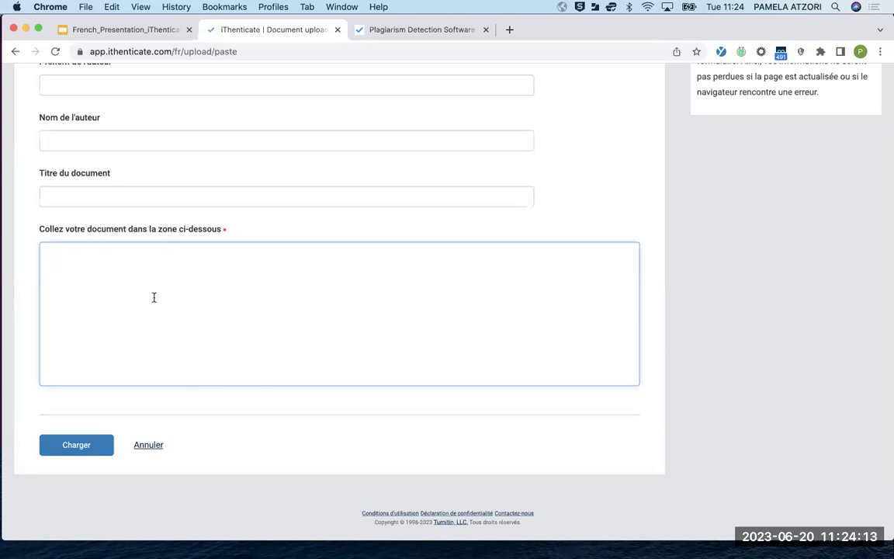
Return to the "Édition de janvier" folder and open the document comparison form at its primary document section
{"action": "scroll", "coordinate": [223, 300], "scroll_direction": "up", "scroll_amount": 6}
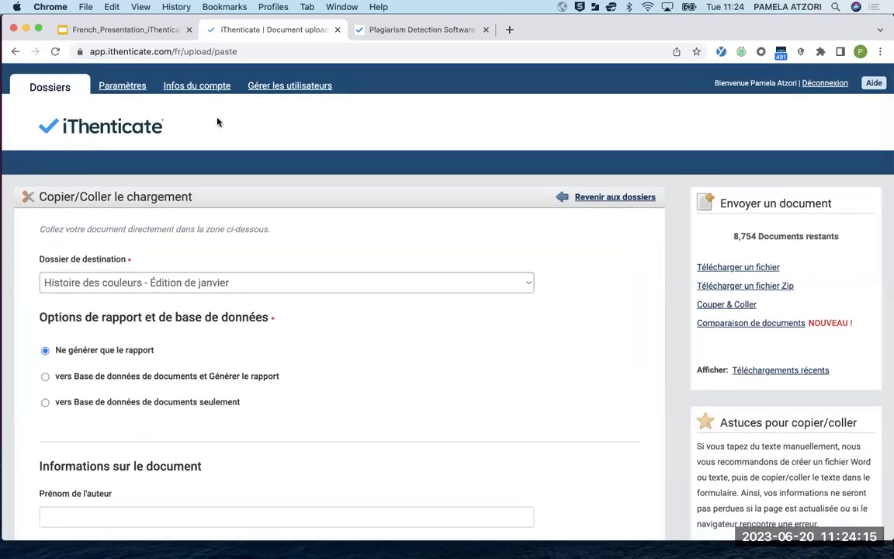
{"action": "left_click", "coordinate": [635, 199]}
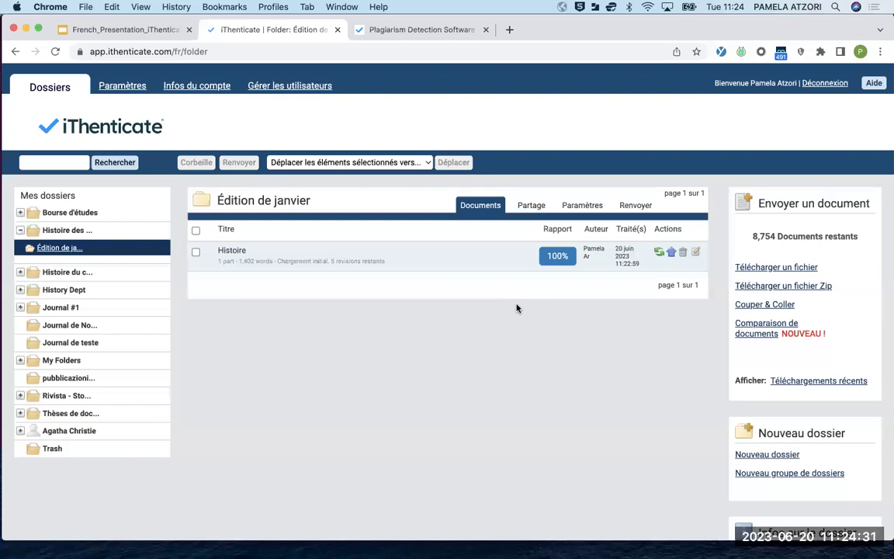
{"action": "left_click", "coordinate": [753, 333]}
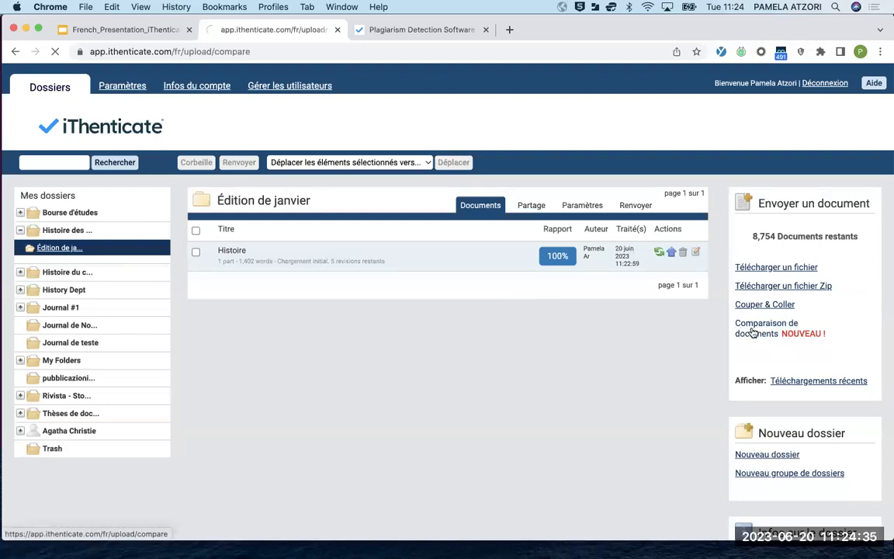
{"action": "scroll", "coordinate": [495, 378], "scroll_direction": "down", "scroll_amount": 1}
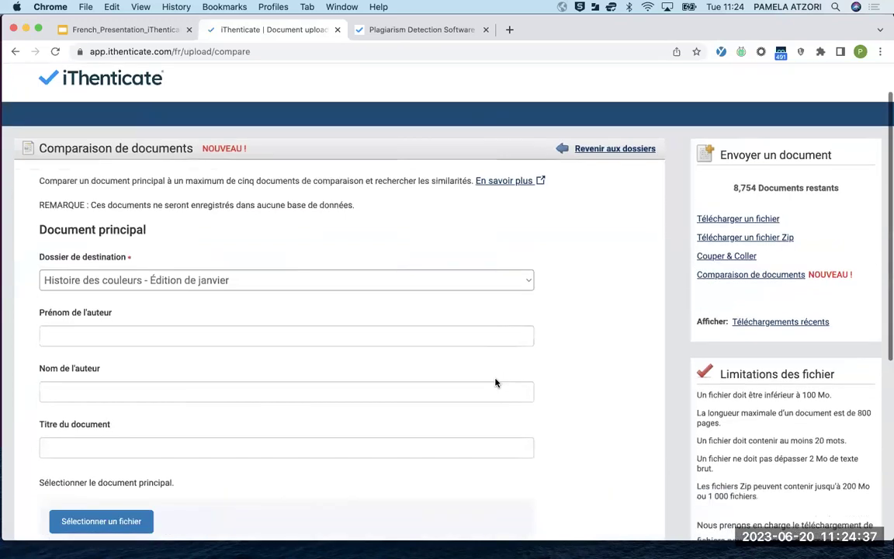
{"action": "scroll", "coordinate": [497, 382], "scroll_direction": "down", "scroll_amount": 1}
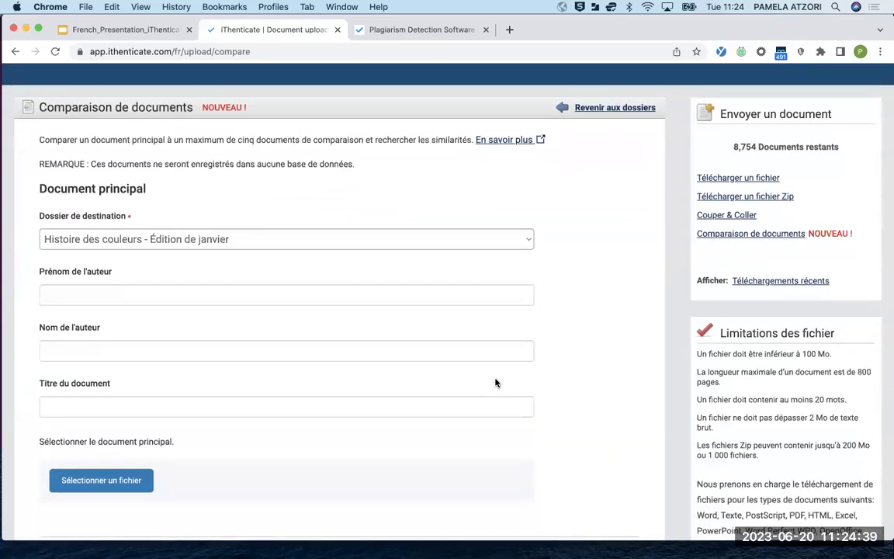
{"action": "scroll", "coordinate": [495, 380], "scroll_direction": "down", "scroll_amount": 2}
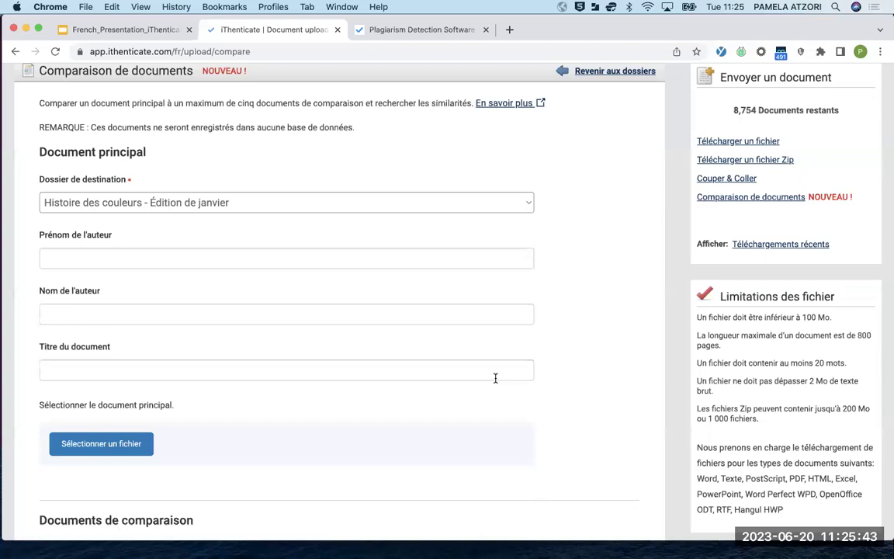
Fill in the primary document author's first and last name and title the document "Auteur"
{"action": "left_click", "coordinate": [301, 256]}
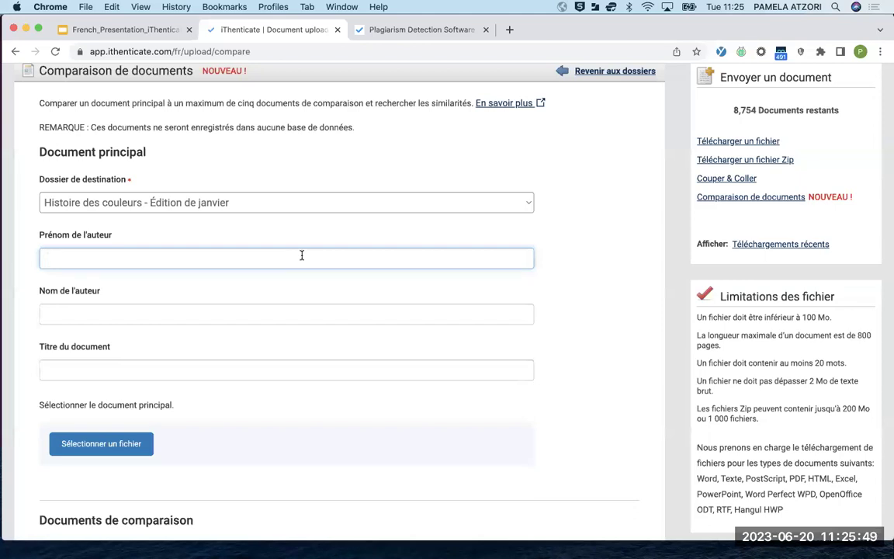
{"action": "type", "text": "Marc"}
{"action": "left_click", "coordinate": [247, 315]}
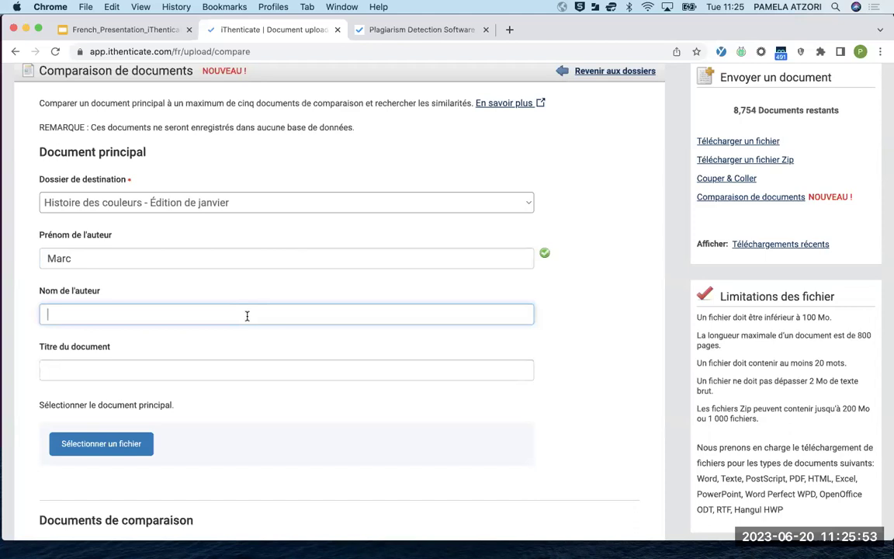
{"action": "type", "text": "Rouge"}
{"action": "left_click", "coordinate": [165, 370]}
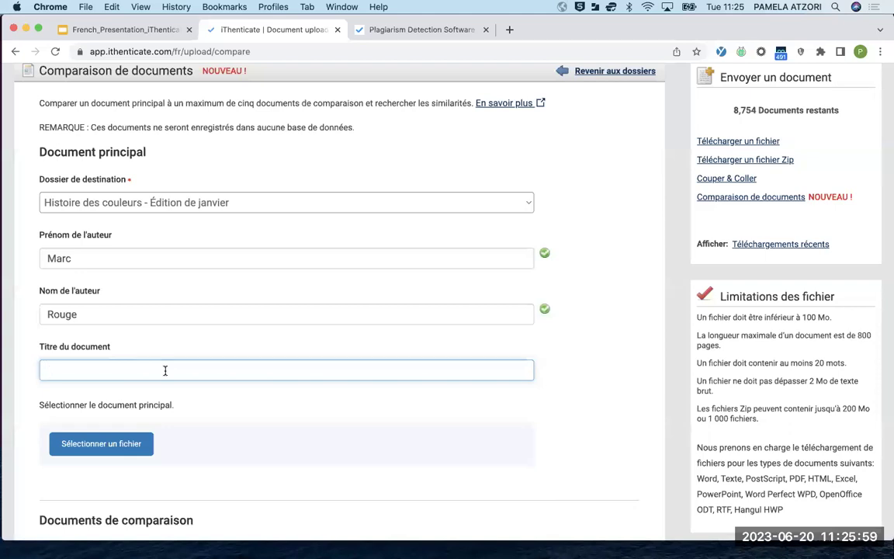
{"action": "type", "text": "Auteur"}
Attach "VIVE LA FRANCE.docx" from the Sample papers folder as the primary document
{"action": "scroll", "coordinate": [156, 342], "scroll_direction": "down", "scroll_amount": 5}
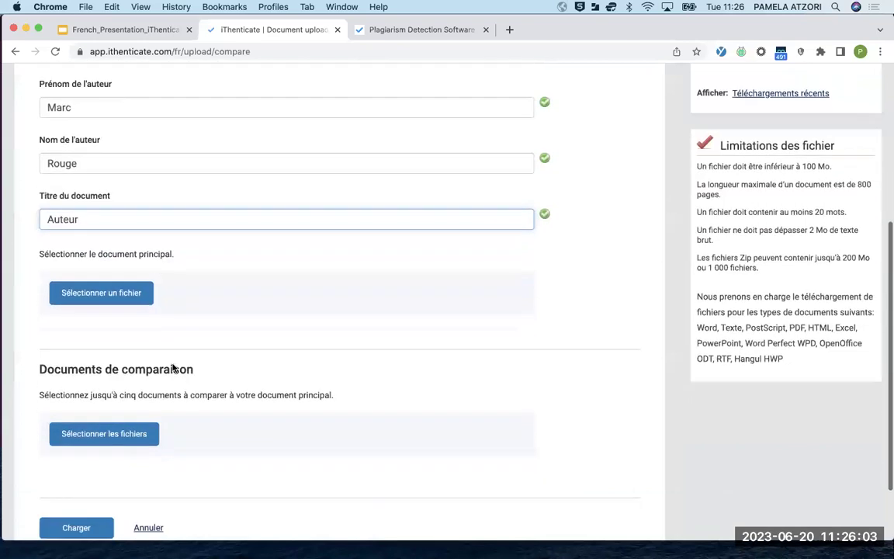
{"action": "left_click", "coordinate": [134, 292]}
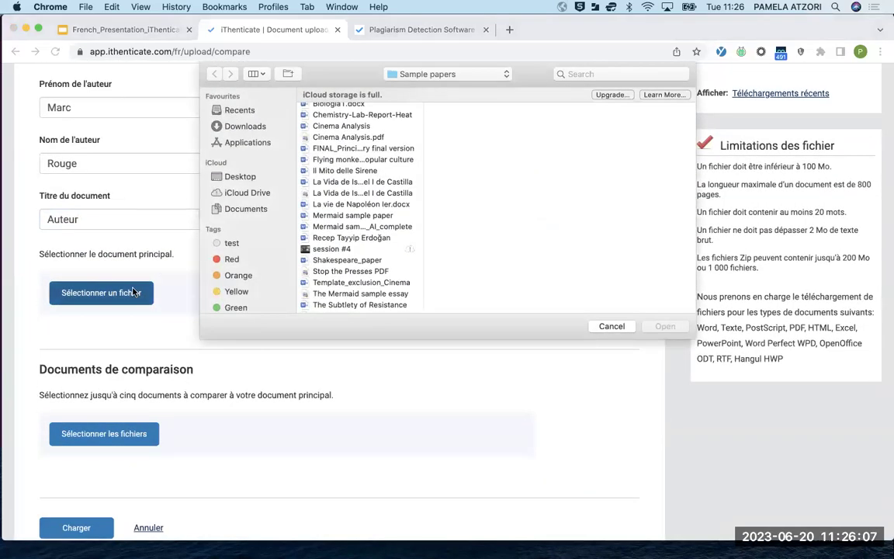
{"action": "scroll", "coordinate": [375, 256], "scroll_direction": "down", "scroll_amount": 4}
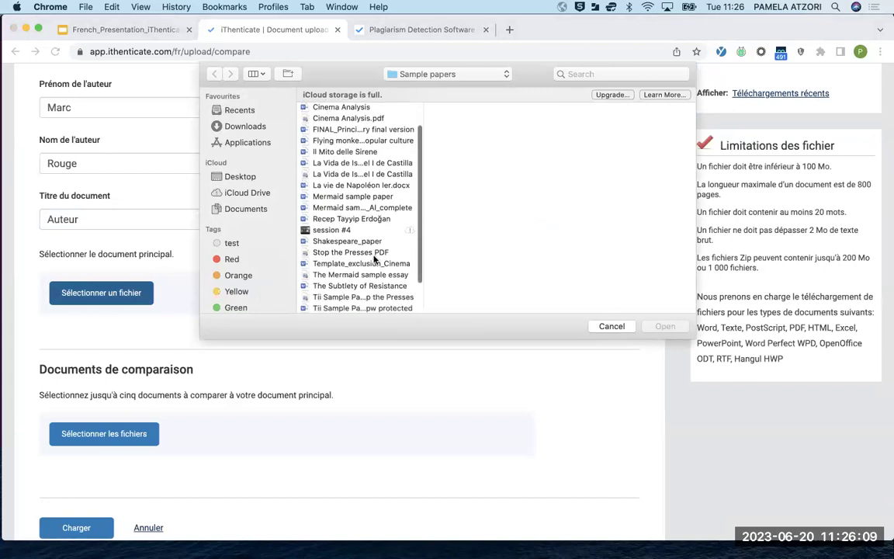
{"action": "left_click", "coordinate": [357, 296]}
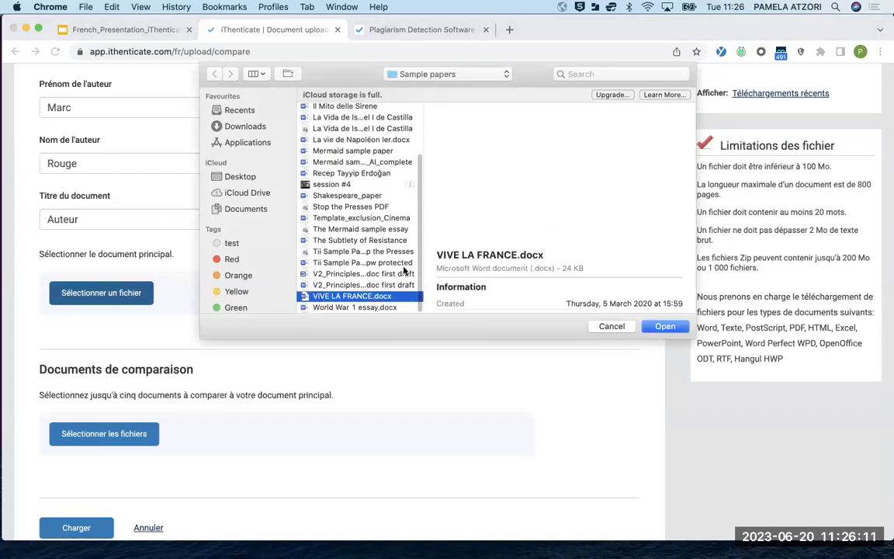
{"action": "left_click", "coordinate": [665, 326]}
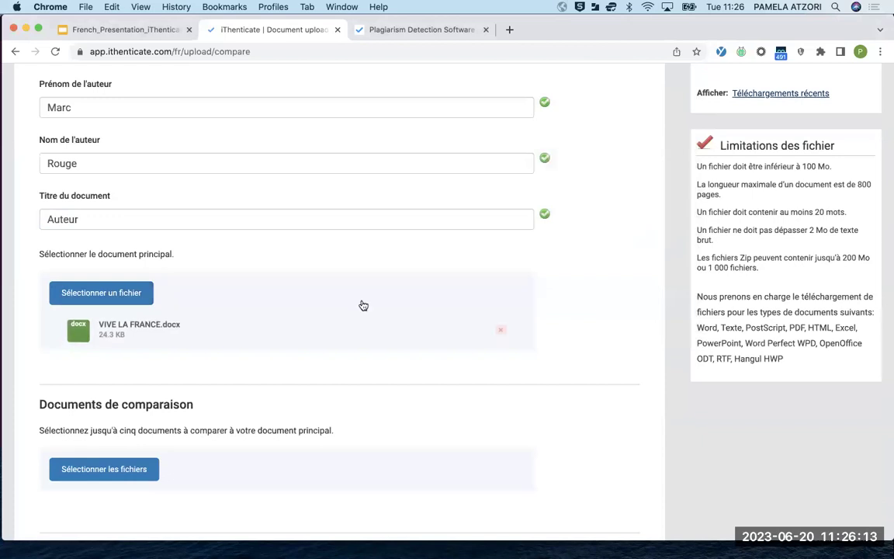
Add "VIVE LA FRANCE.docx" from the Sample papers folder as the first comparison document
{"action": "scroll", "coordinate": [363, 304], "scroll_direction": "down", "scroll_amount": 1}
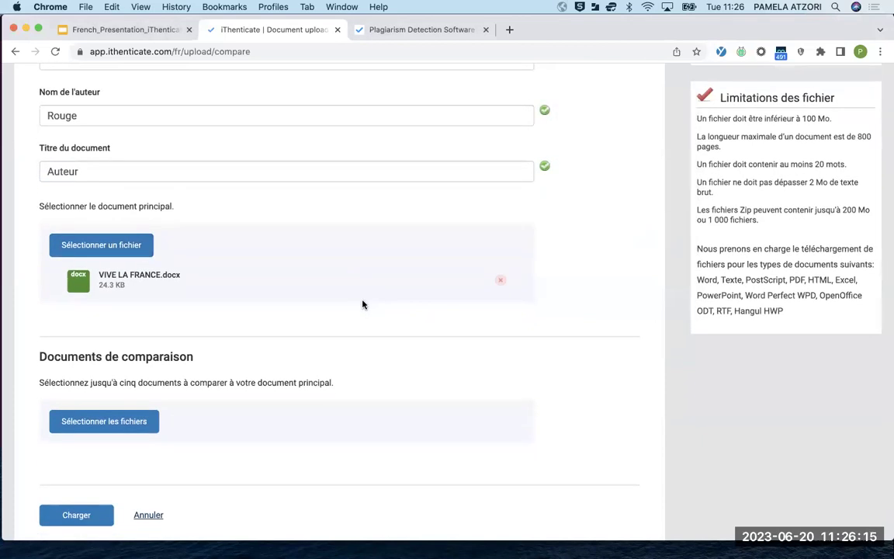
{"action": "scroll", "coordinate": [307, 336], "scroll_direction": "down", "scroll_amount": 2}
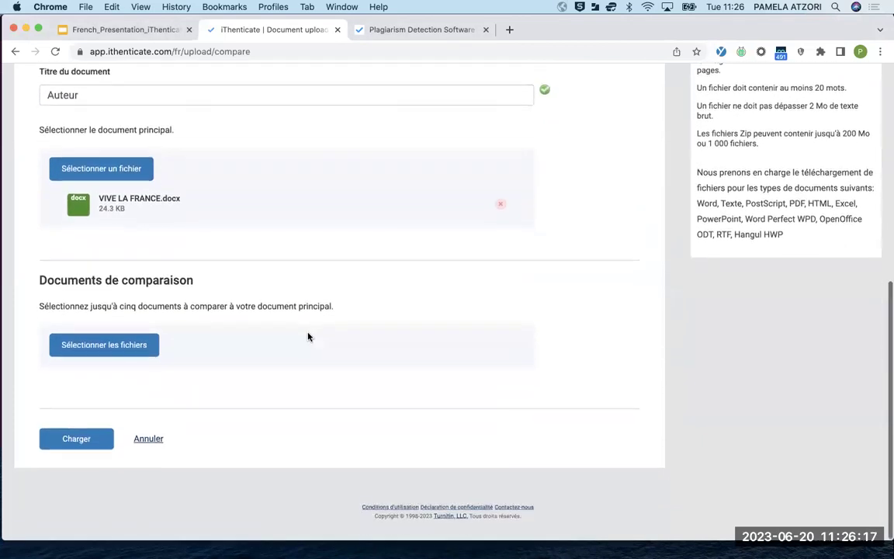
{"action": "left_click", "coordinate": [120, 356]}
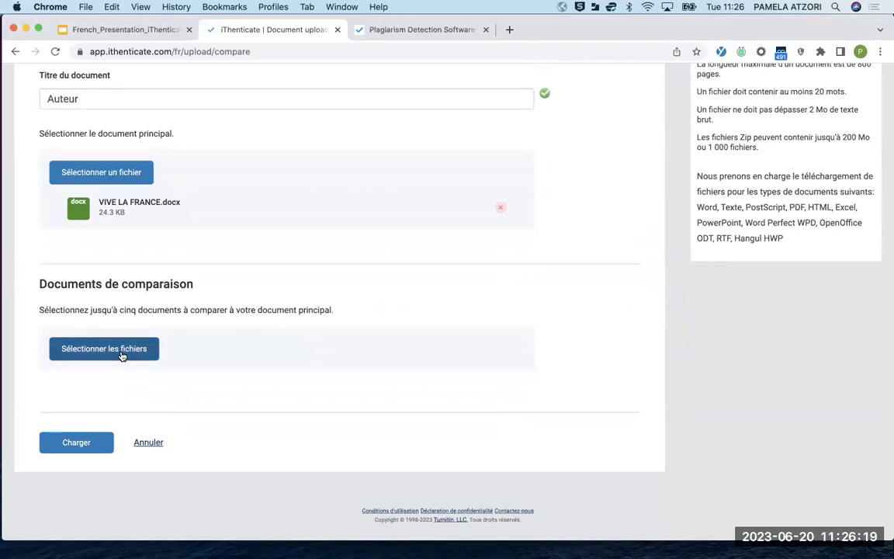
{"action": "scroll", "coordinate": [374, 222], "scroll_direction": "down", "scroll_amount": 5}
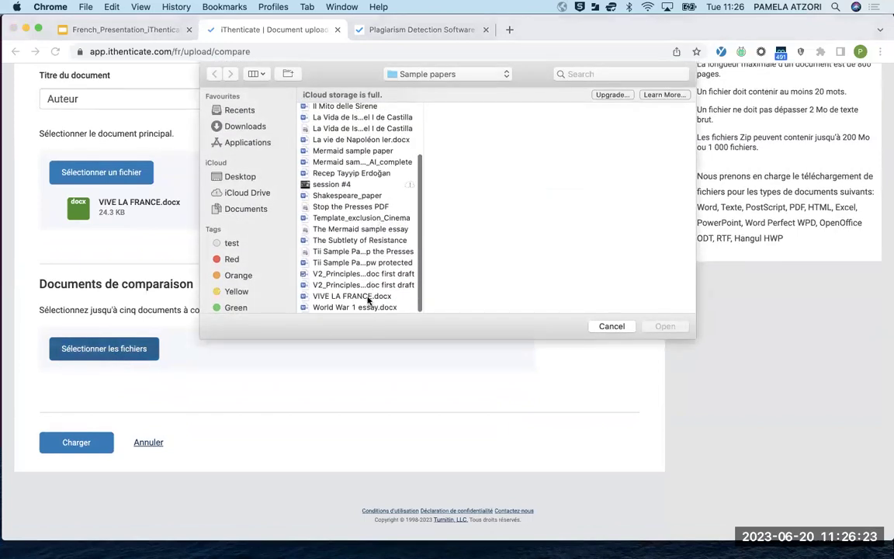
{"action": "left_click", "coordinate": [333, 294]}
{"action": "left_click", "coordinate": [662, 326]}
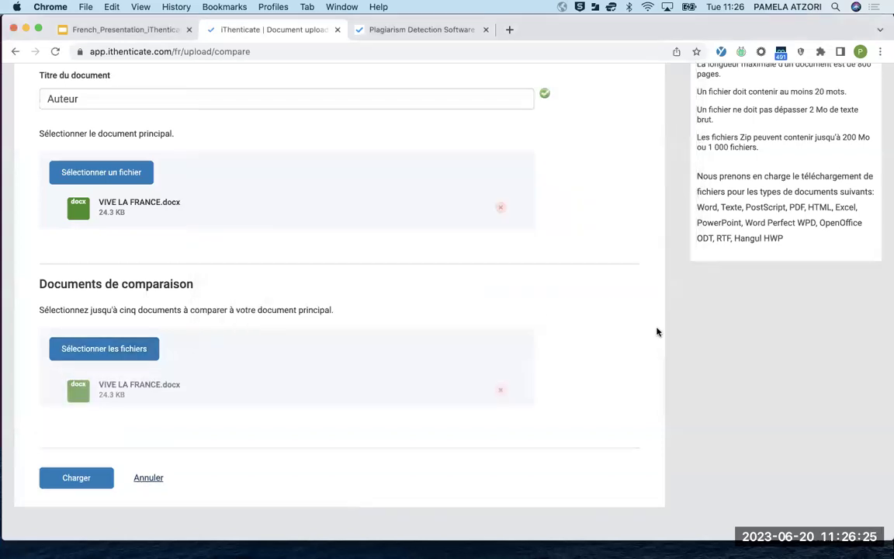
Add "Il Mito delle Sirene.docx", the Word and PDF versions of "La Vida de Isabel I de Castilla" and "La vie de Napoléon Ier.docx" as comparison documents
{"action": "left_click", "coordinate": [104, 354]}
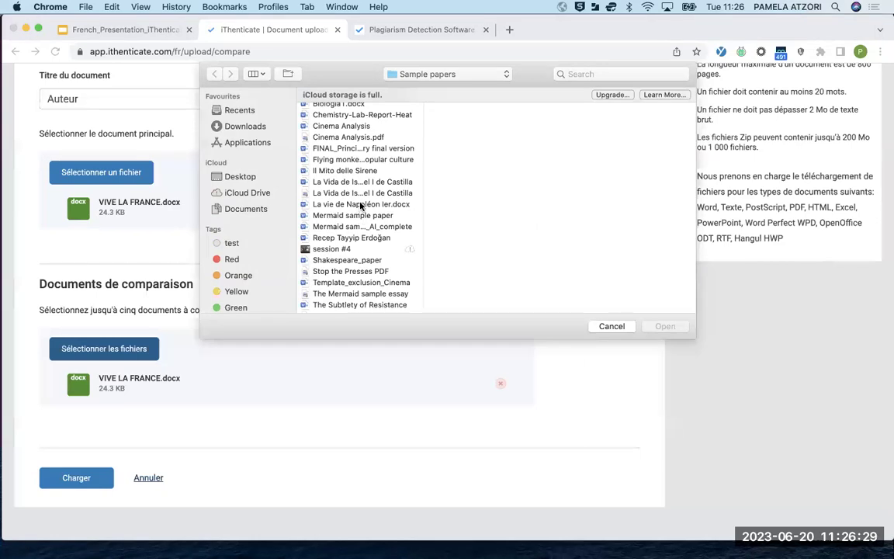
{"action": "left_click", "coordinate": [361, 205]}
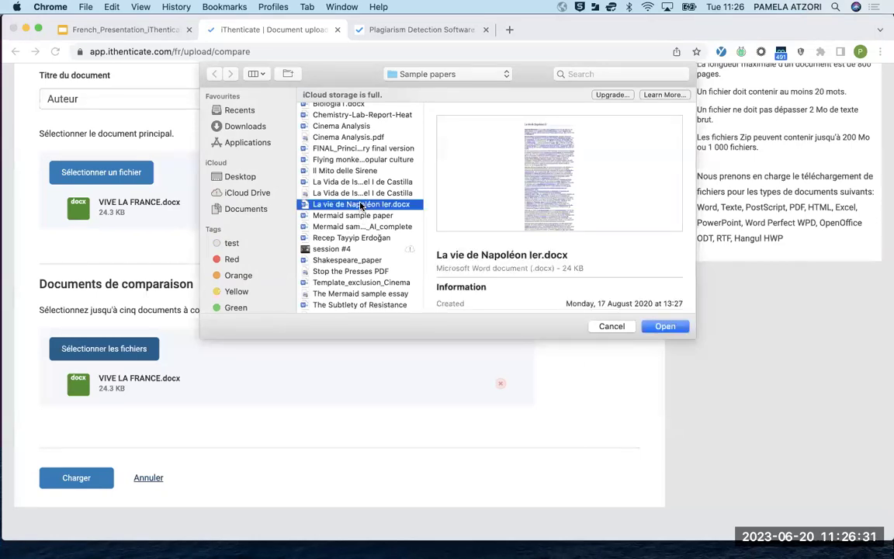
{"action": "key", "text": "shift+Up"}
{"action": "key", "text": "shift+Up"}
{"action": "key", "text": "shift+Up"}
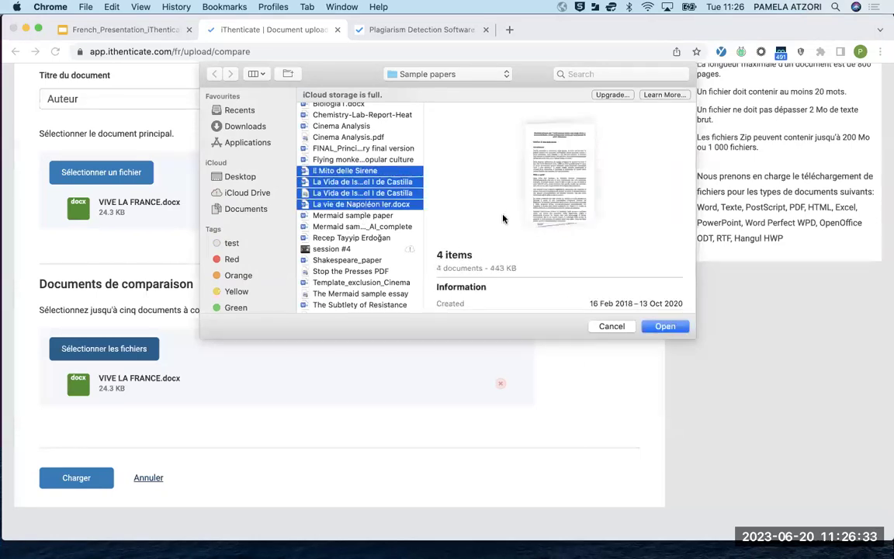
{"action": "left_click", "coordinate": [665, 326]}
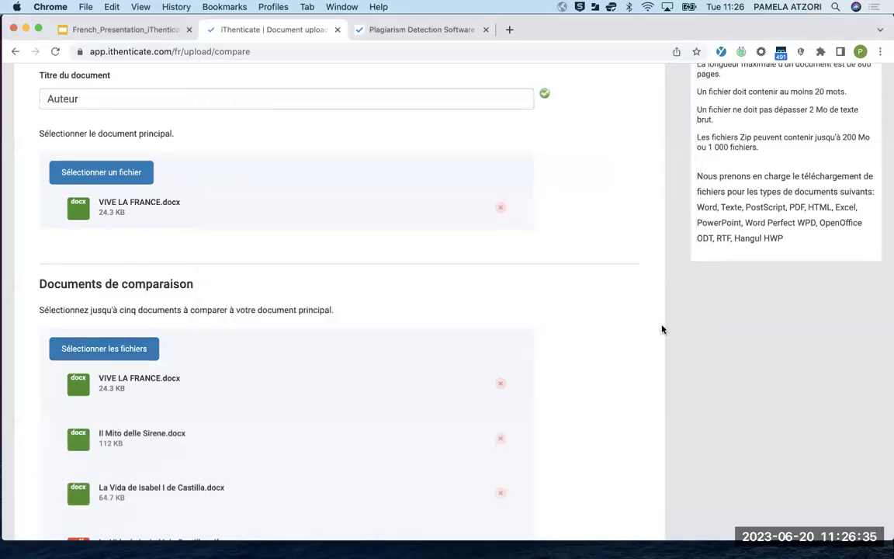
Review the primary and comparison files attached to the form and submit the document comparison
{"action": "scroll", "coordinate": [89, 183], "scroll_direction": "down", "scroll_amount": 5}
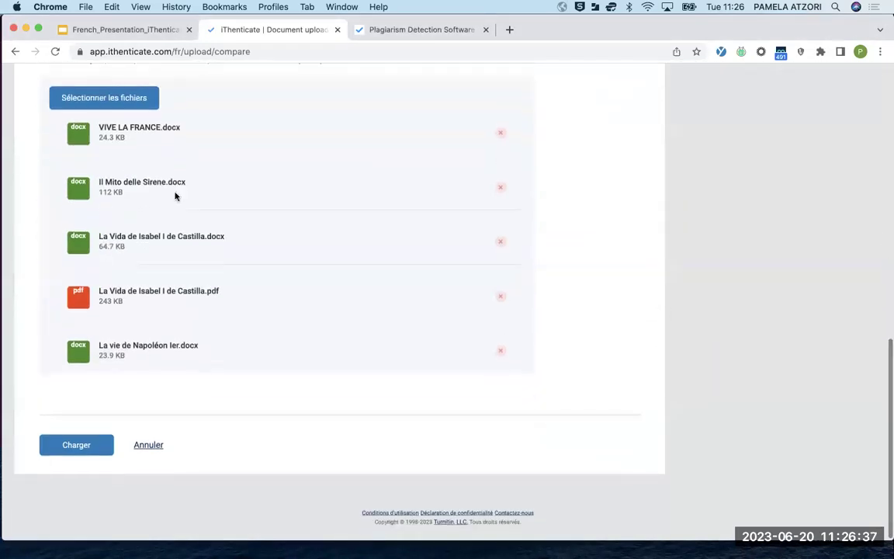
{"action": "scroll", "coordinate": [176, 193], "scroll_direction": "up", "scroll_amount": 5}
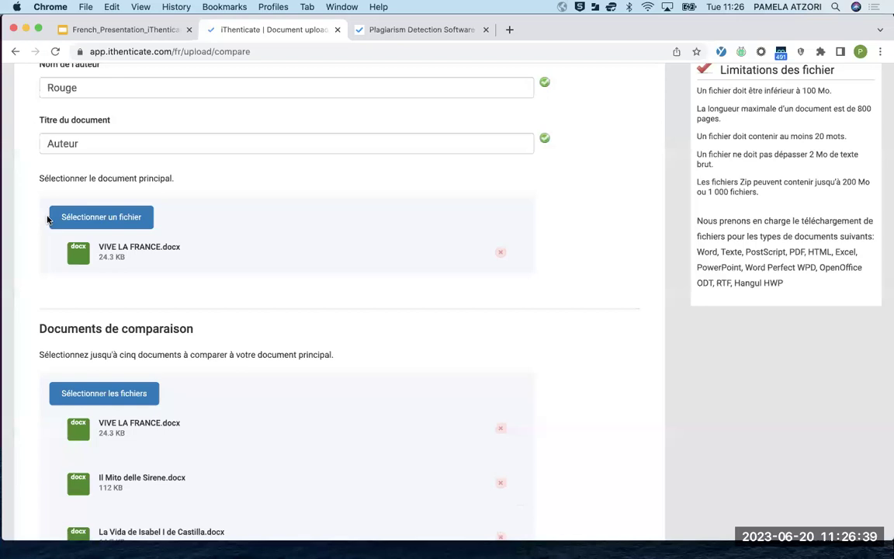
{"action": "scroll", "coordinate": [170, 256], "scroll_direction": "down", "scroll_amount": 5}
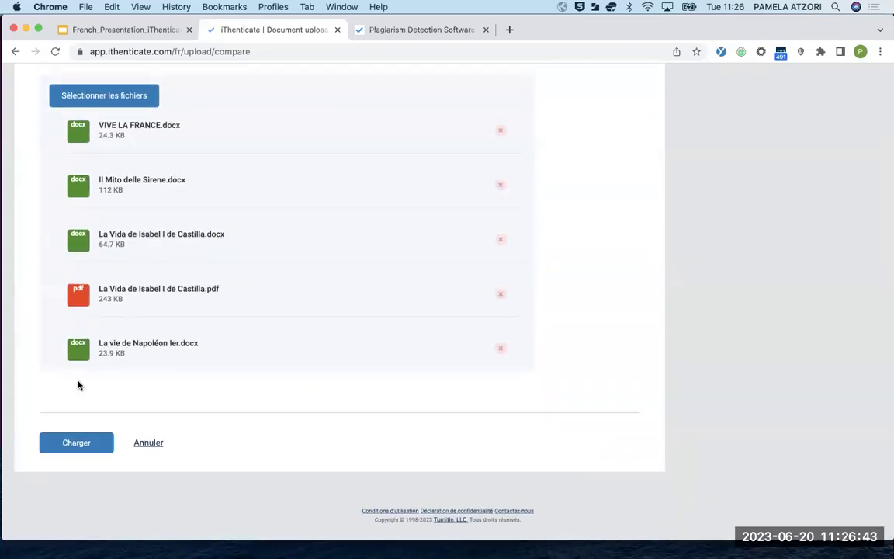
{"action": "left_click", "coordinate": [74, 443]}
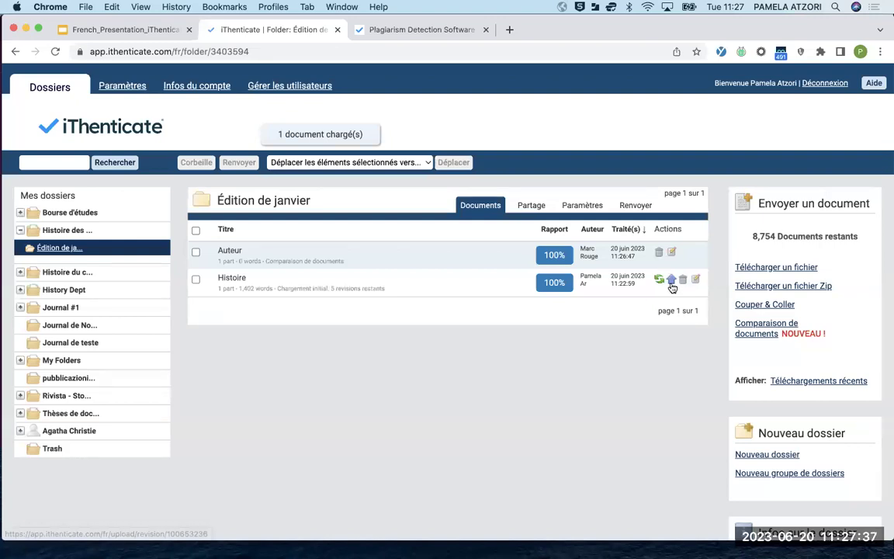
Open the new revision form for the "Histoire" document and examine its instructions and document information fields
{"action": "left_click", "coordinate": [672, 286]}
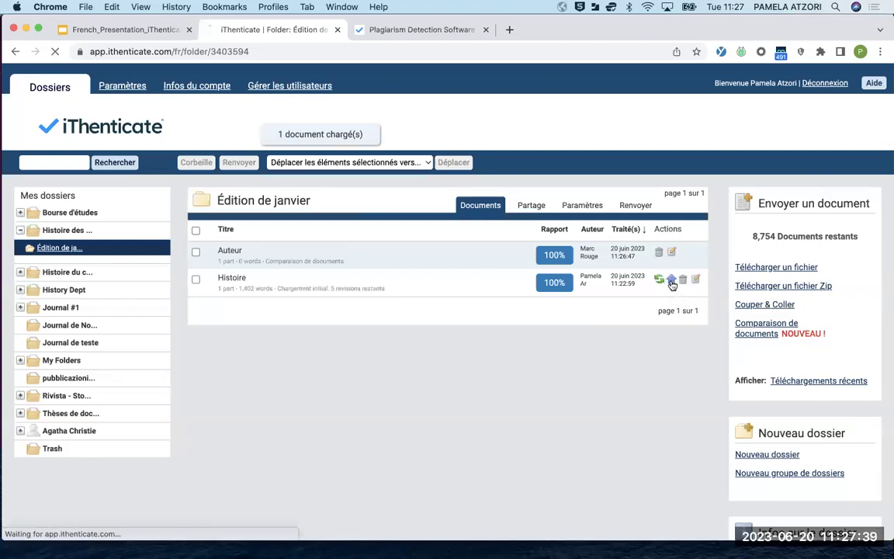
{"action": "scroll", "coordinate": [440, 396], "scroll_direction": "down", "scroll_amount": 3}
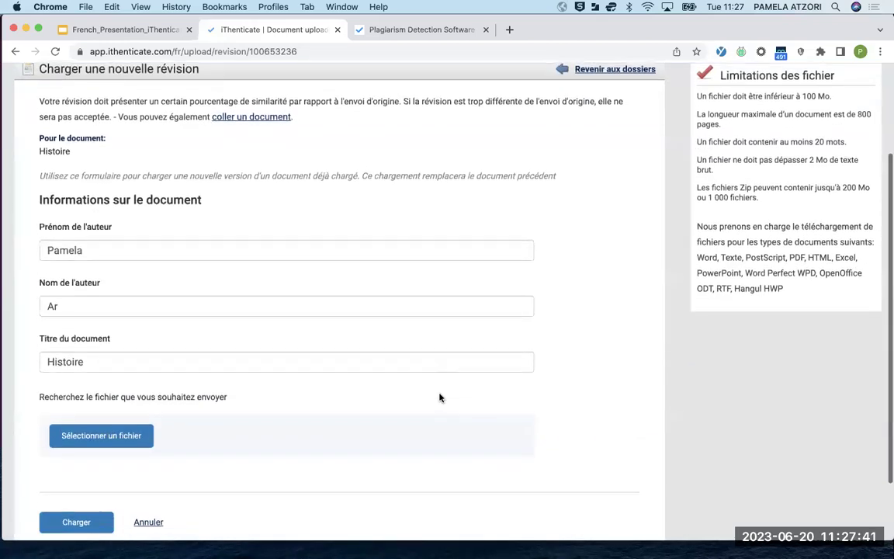
{"action": "scroll", "coordinate": [439, 397], "scroll_direction": "down", "scroll_amount": 2}
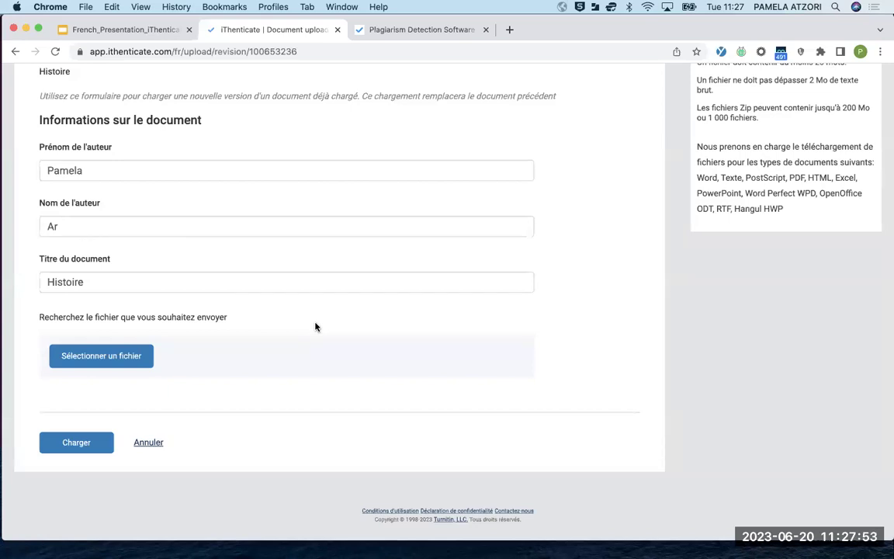
{"action": "scroll", "coordinate": [315, 326], "scroll_direction": "up", "scroll_amount": 3}
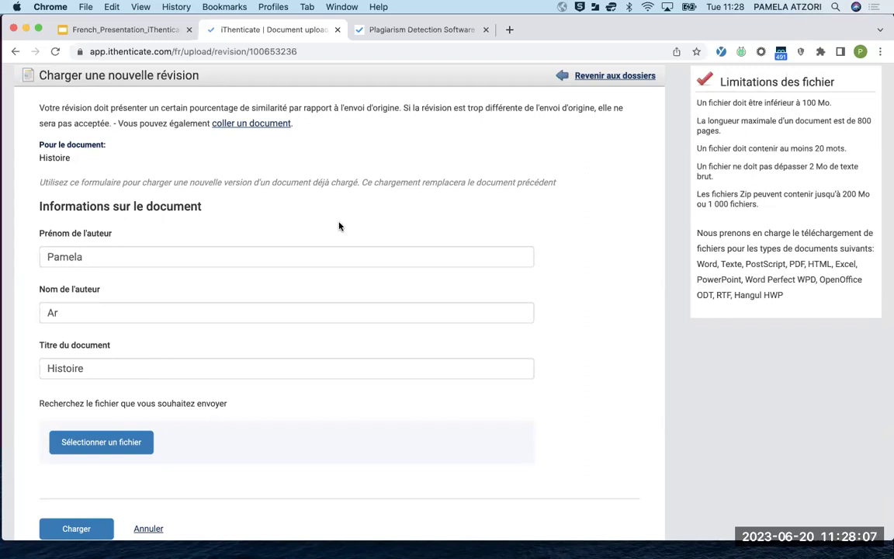
Attach "VIVE LA FRANCE.docx" from the Sample papers folder as the revised file for the "Histoire" document
{"action": "left_click", "coordinate": [90, 448]}
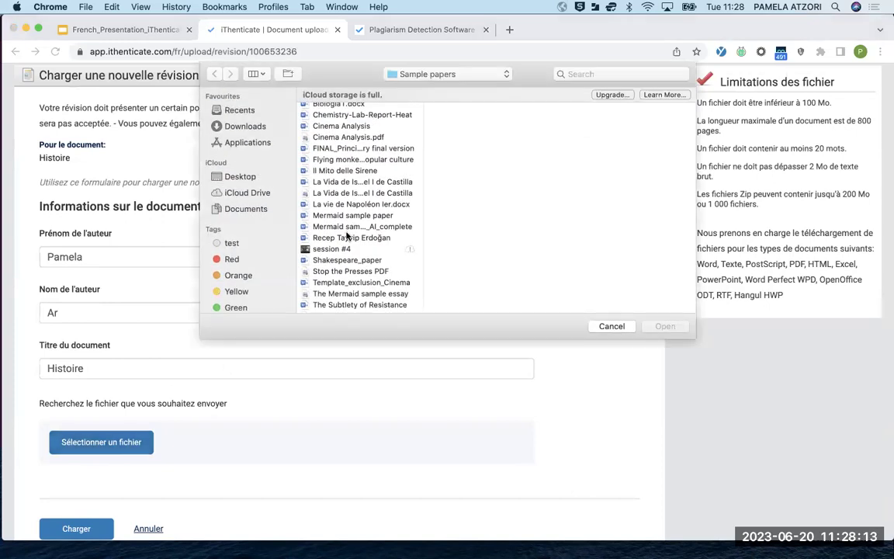
{"action": "scroll", "coordinate": [345, 248], "scroll_direction": "down", "scroll_amount": 5}
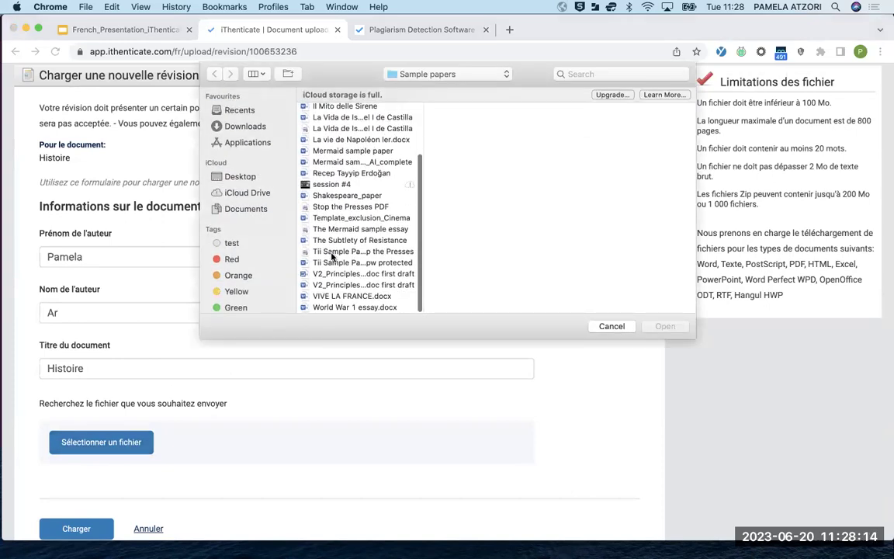
{"action": "left_click", "coordinate": [334, 295]}
{"action": "left_click", "coordinate": [665, 326]}
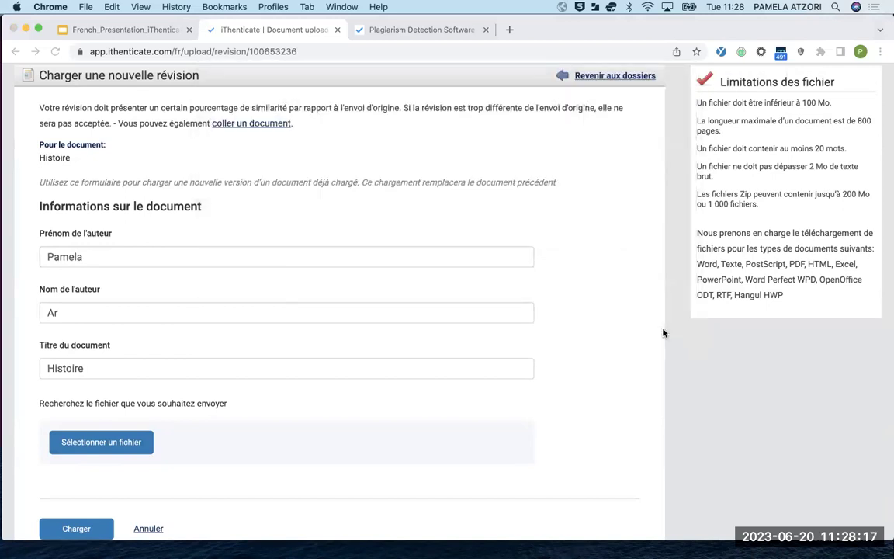
{"action": "scroll", "coordinate": [354, 447], "scroll_direction": "down", "scroll_amount": 3}
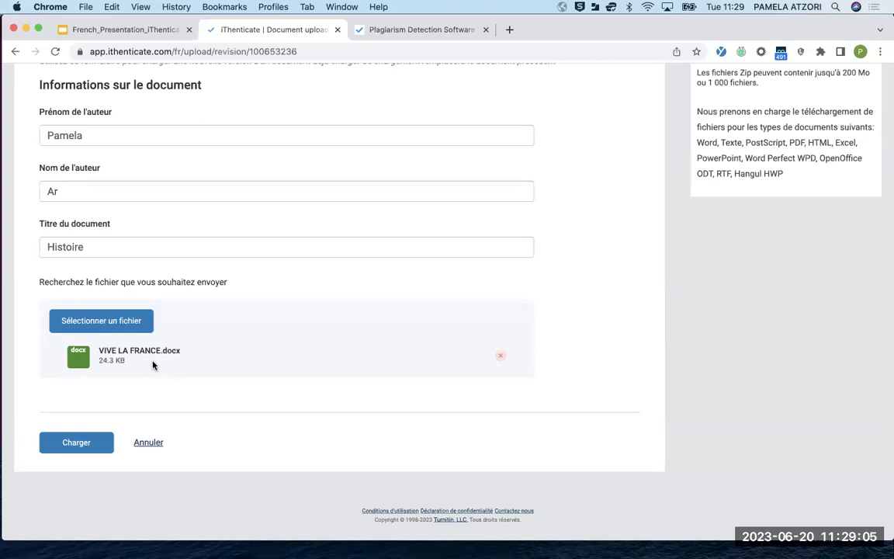
Submit the revised file for the "Histoire" document
{"action": "scroll", "coordinate": [153, 365], "scroll_direction": "up", "scroll_amount": 2}
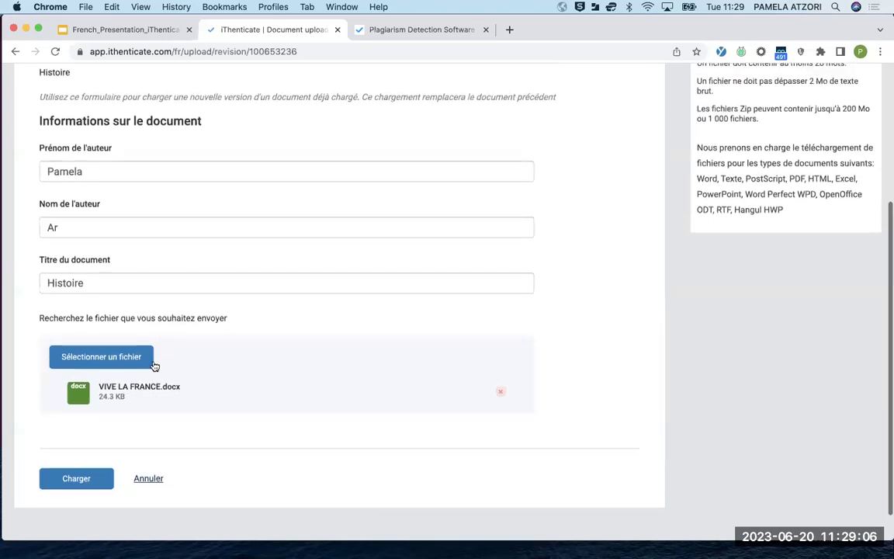
{"action": "left_click", "coordinate": [77, 479]}
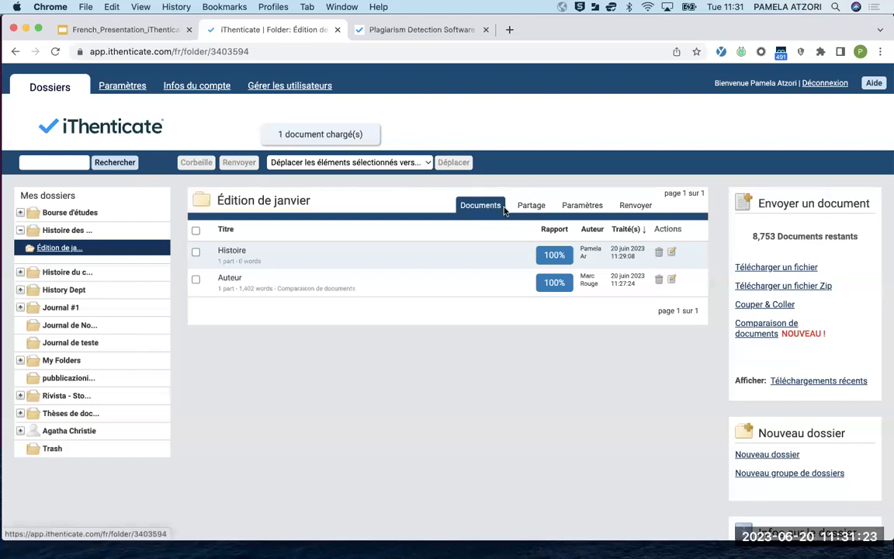
Share the "Édition de janvier" folder with one account user chosen near the end of the user list and save the sharing
{"action": "left_click", "coordinate": [536, 208]}
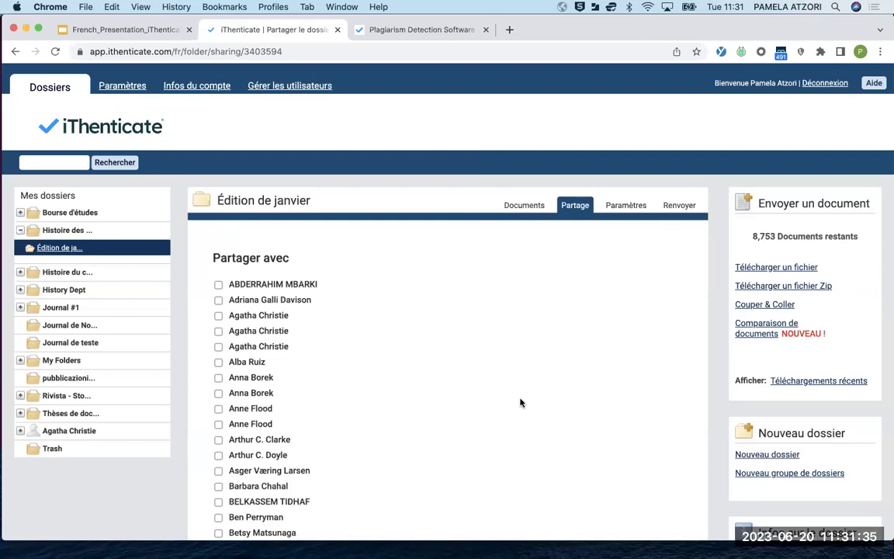
{"action": "scroll", "coordinate": [520, 400], "scroll_direction": "down", "scroll_amount": 2}
{"action": "scroll", "coordinate": [520, 399], "scroll_direction": "down", "scroll_amount": 3}
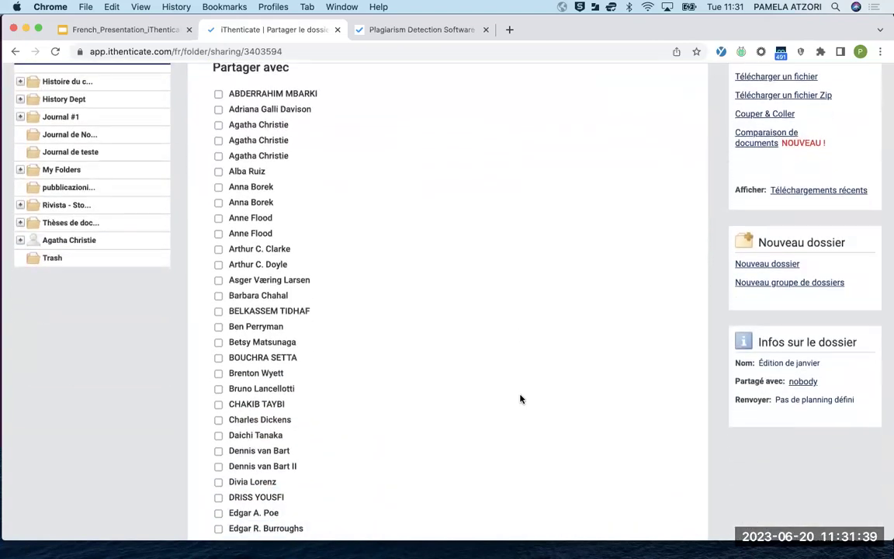
{"action": "scroll", "coordinate": [520, 399], "scroll_direction": "down", "scroll_amount": 2}
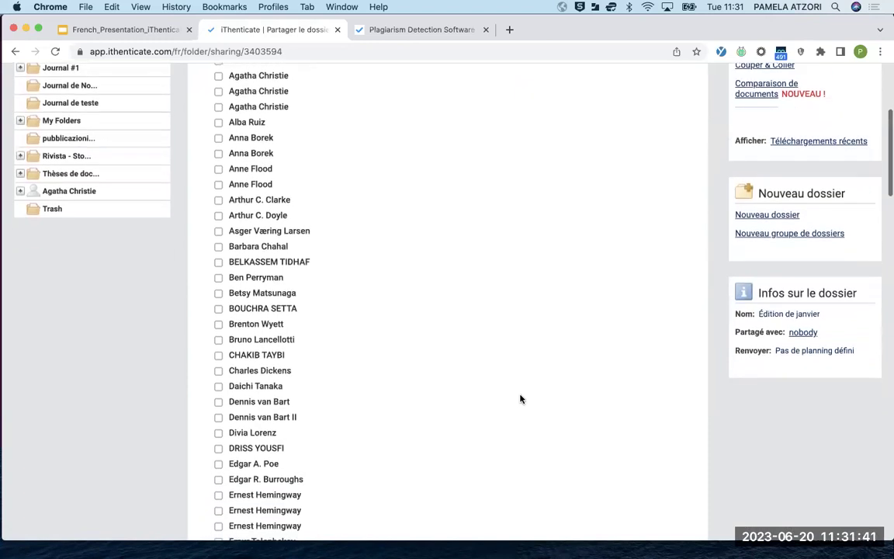
{"action": "scroll", "coordinate": [520, 399], "scroll_direction": "down", "scroll_amount": 10}
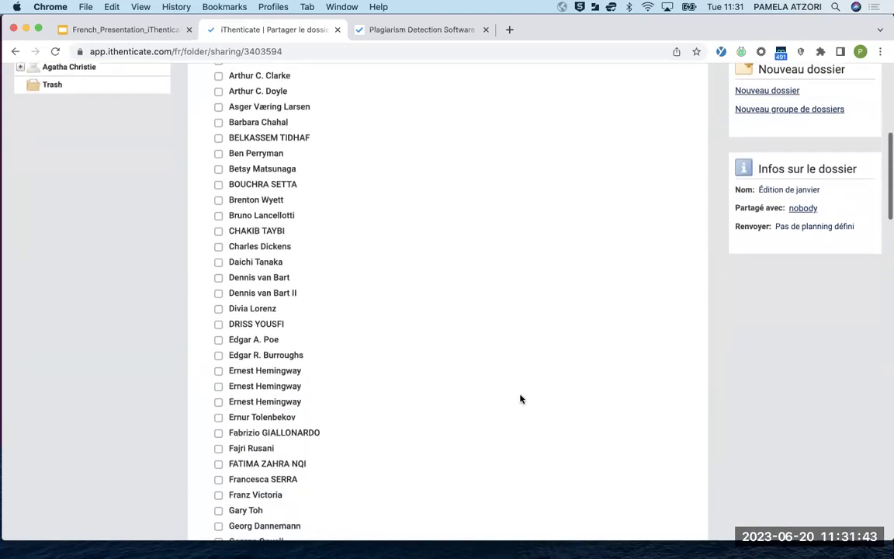
{"action": "scroll", "coordinate": [520, 399], "scroll_direction": "down", "scroll_amount": 12}
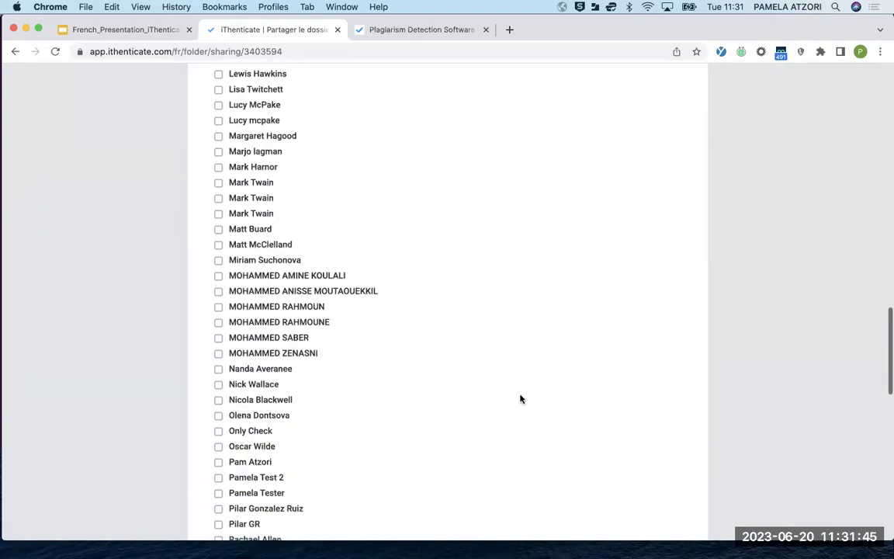
{"action": "scroll", "coordinate": [520, 399], "scroll_direction": "down", "scroll_amount": 12}
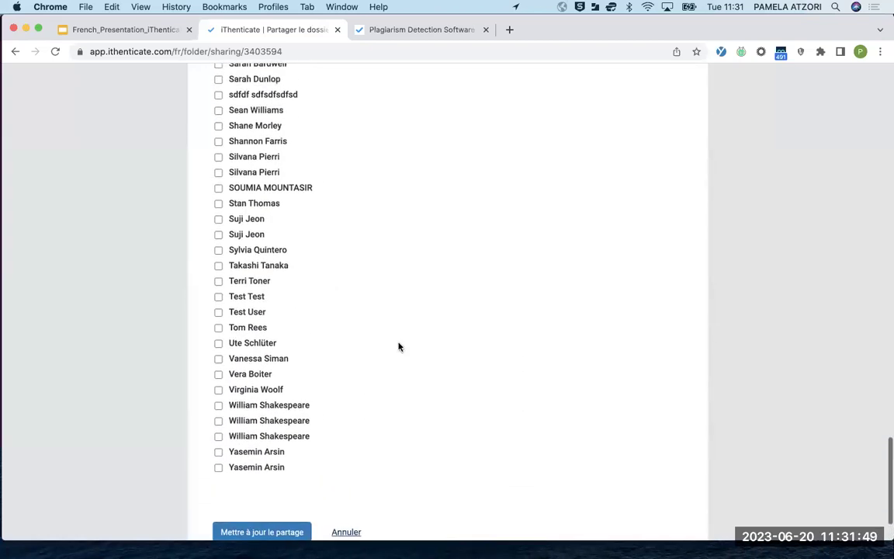
{"action": "left_click", "coordinate": [218, 221]}
{"action": "scroll", "coordinate": [392, 272], "scroll_direction": "down", "scroll_amount": 3}
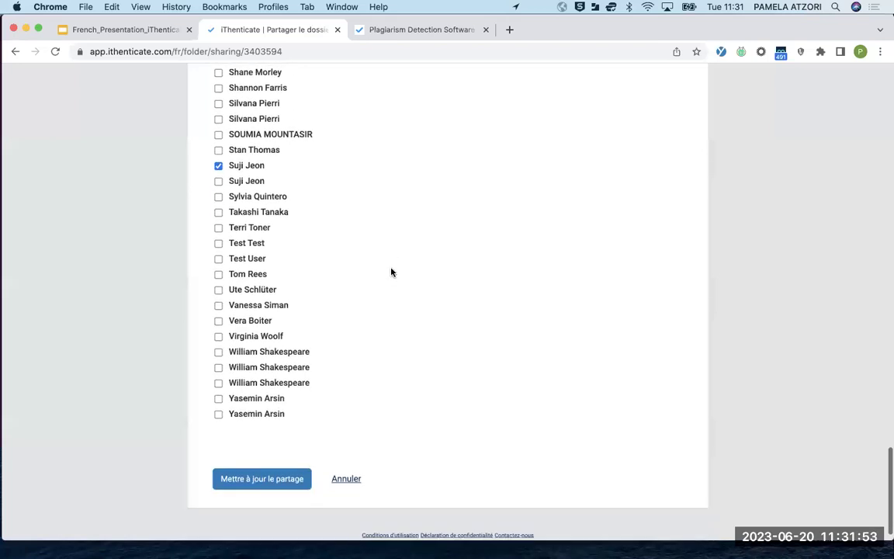
{"action": "left_click", "coordinate": [261, 479]}
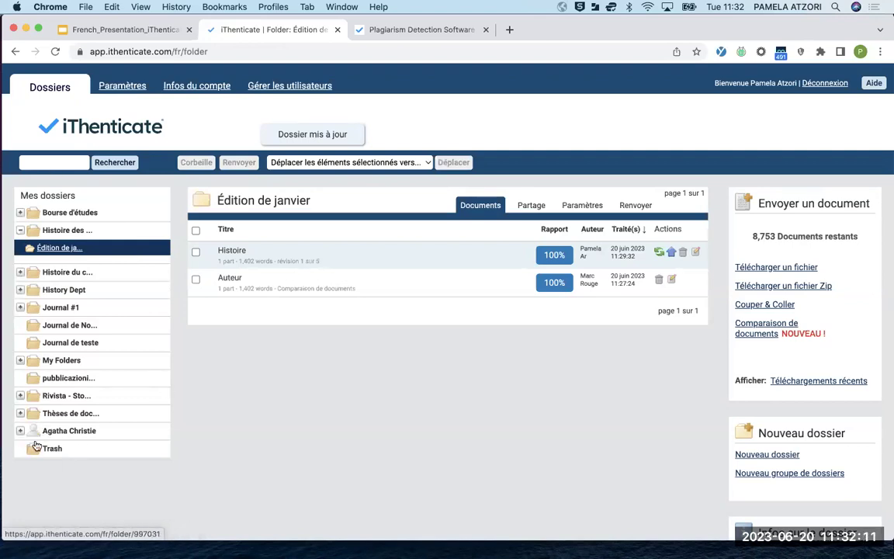
Open the folder group shared by another account user and view its "Mis documentos" folder
{"action": "left_click_drag", "start_coordinate": [40, 436], "coordinate": [87, 439]}
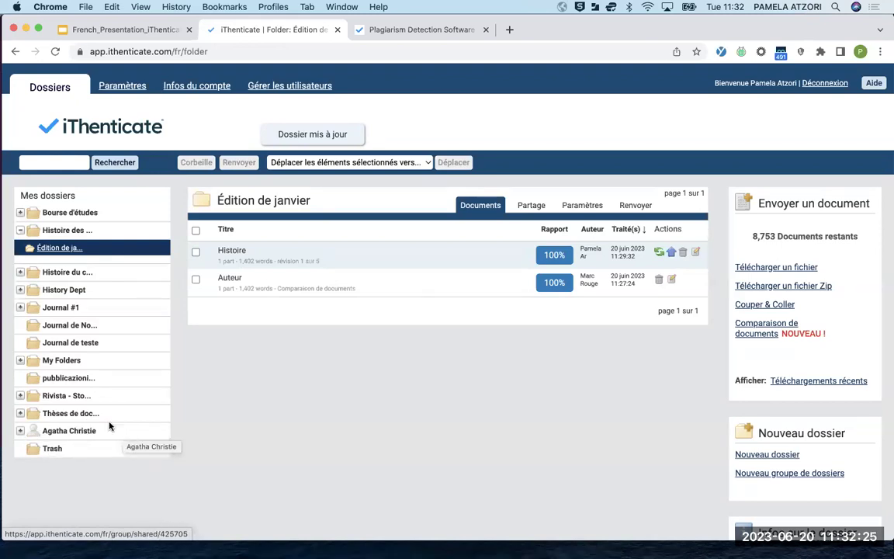
{"action": "left_click", "coordinate": [63, 433]}
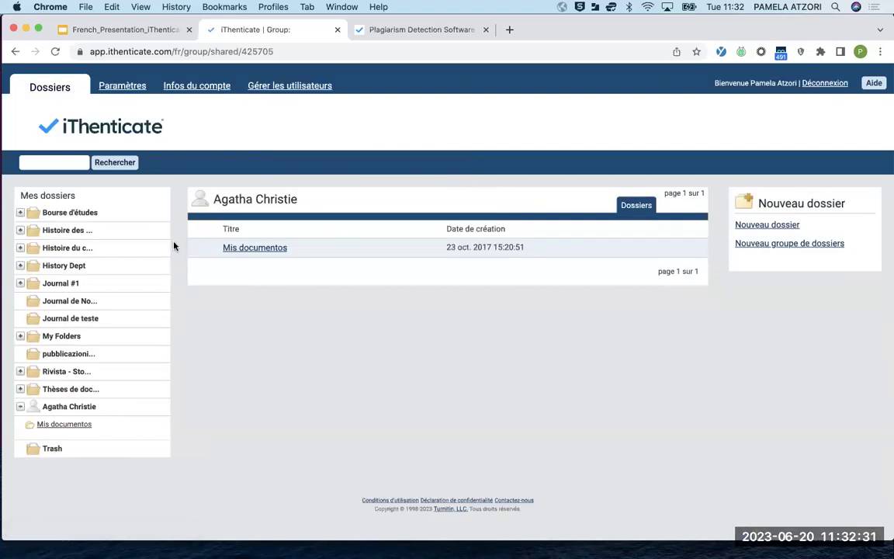
{"action": "left_click", "coordinate": [256, 250]}
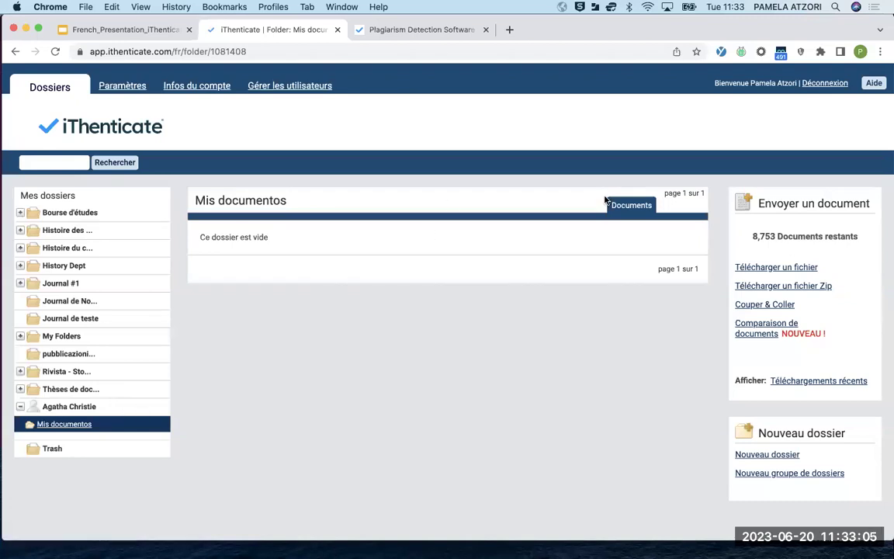
Return to the "Édition de janvier" folder, reopen its sharing list and deselect the user it is shared with
{"action": "left_click", "coordinate": [62, 231]}
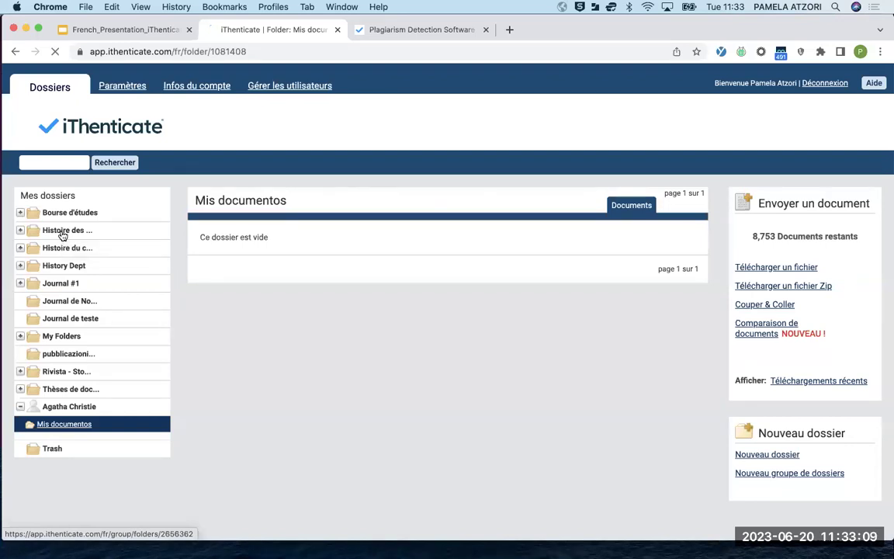
{"action": "left_click", "coordinate": [278, 252]}
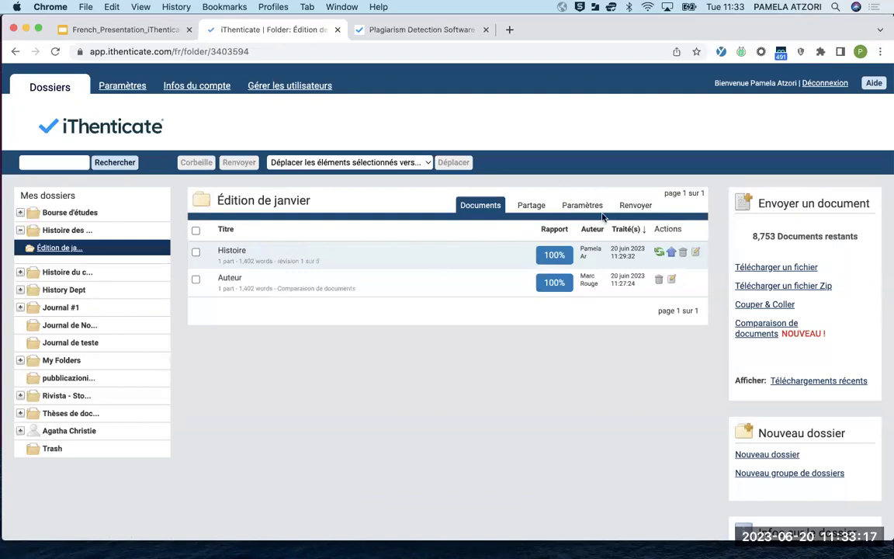
{"action": "left_click", "coordinate": [529, 210]}
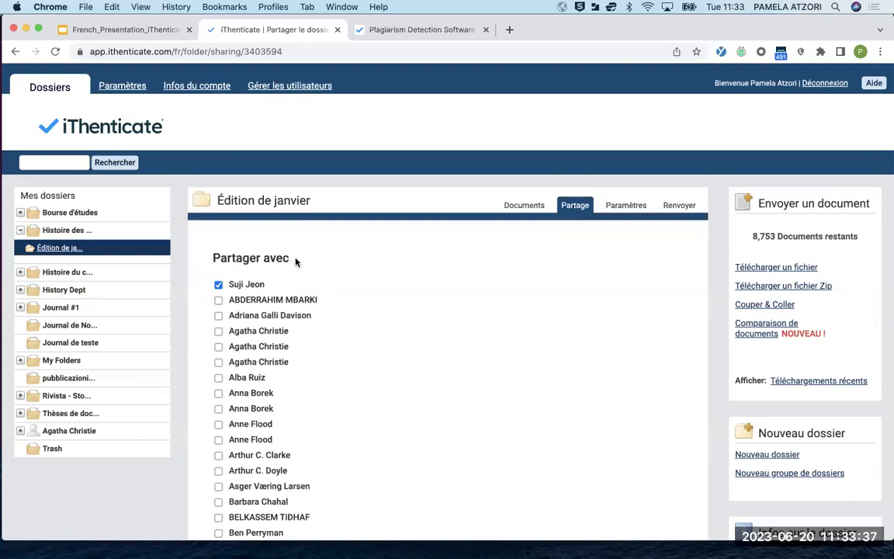
{"action": "left_click", "coordinate": [218, 285]}
Open the settings of the "Édition de janvier" folder and examine its exclusion and search options
{"action": "left_click", "coordinate": [625, 206]}
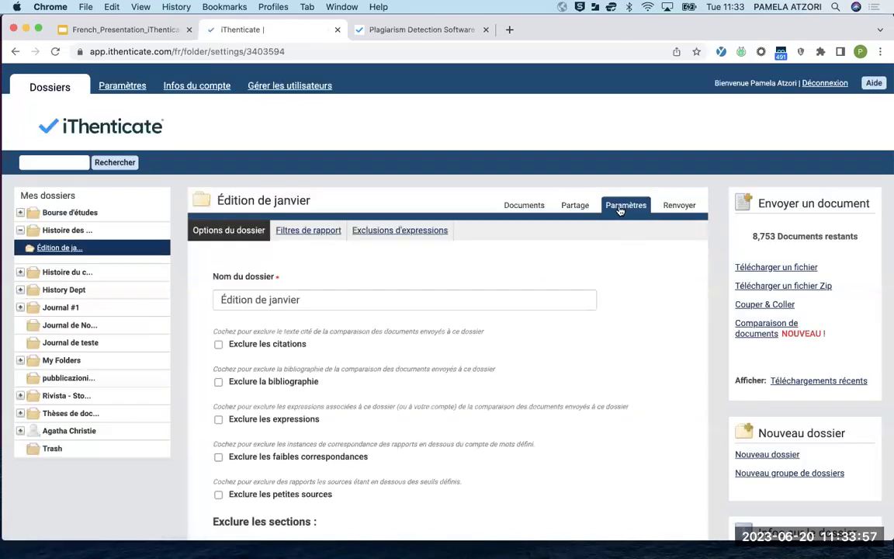
{"action": "scroll", "coordinate": [554, 383], "scroll_direction": "down", "scroll_amount": 10}
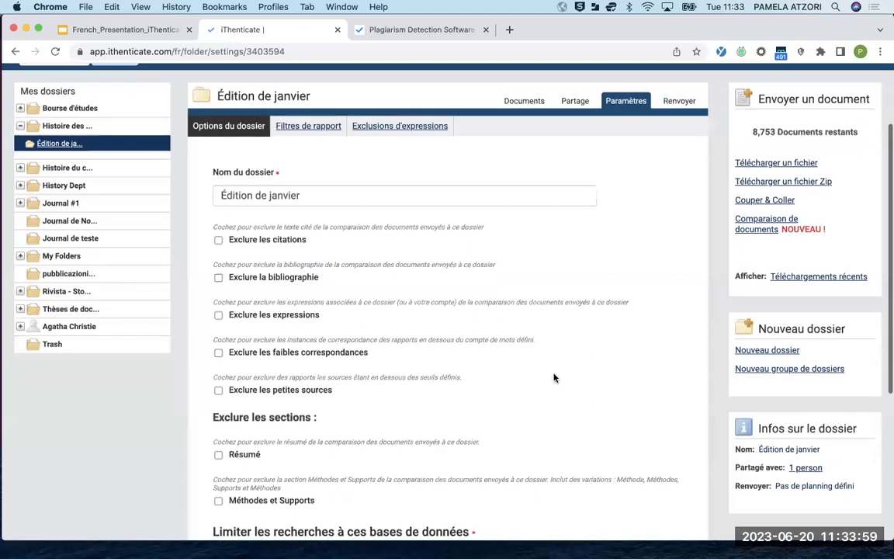
{"action": "scroll", "coordinate": [554, 378], "scroll_direction": "up", "scroll_amount": 10}
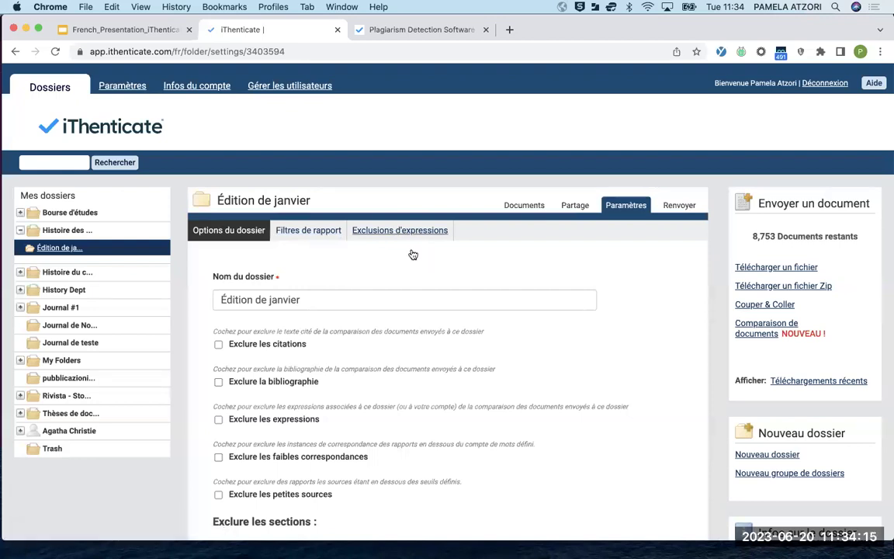
Examine the folder's report filters and the field for adding a URL to exclude
{"action": "left_click", "coordinate": [299, 233]}
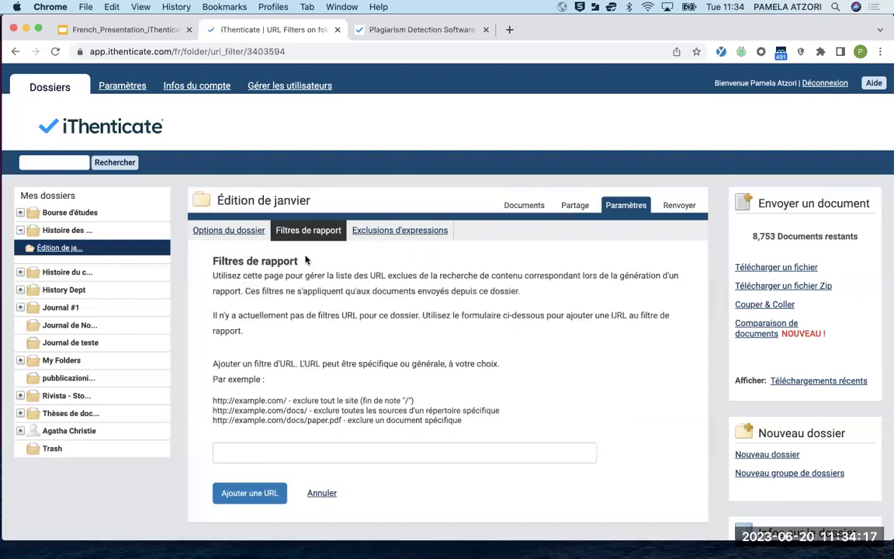
{"action": "scroll", "coordinate": [233, 334], "scroll_direction": "down", "scroll_amount": 2}
{"action": "scroll", "coordinate": [249, 355], "scroll_direction": "down", "scroll_amount": 1}
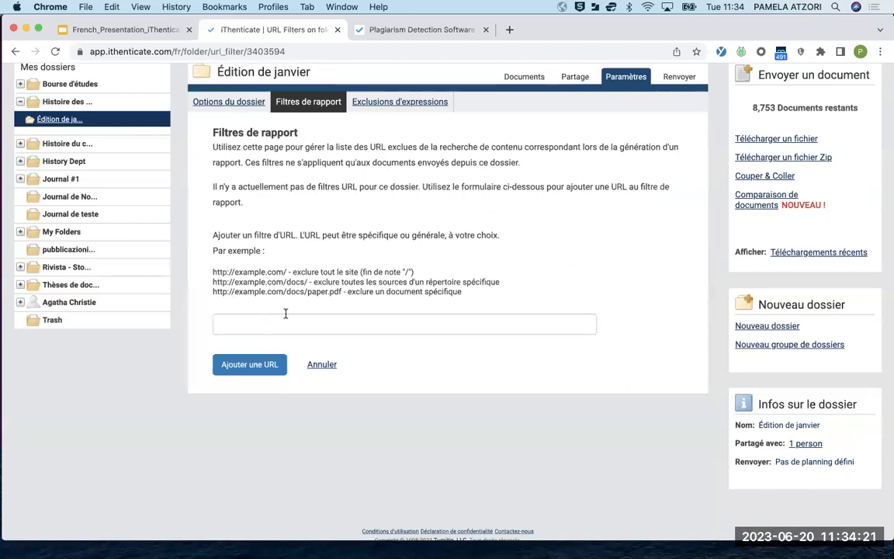
{"action": "left_click", "coordinate": [271, 325]}
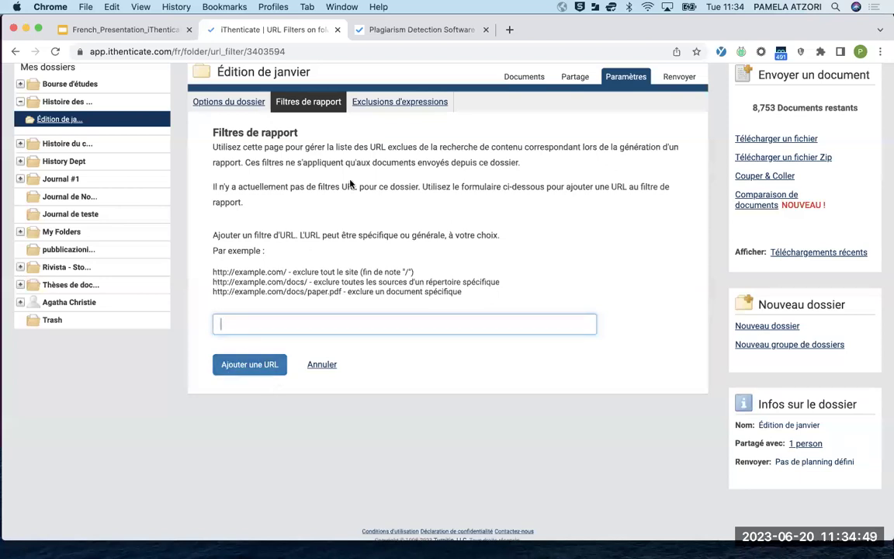
Examine the folder's phrase exclusions and the form for a new phrase, then return to the folder options
{"action": "left_click", "coordinate": [392, 105]}
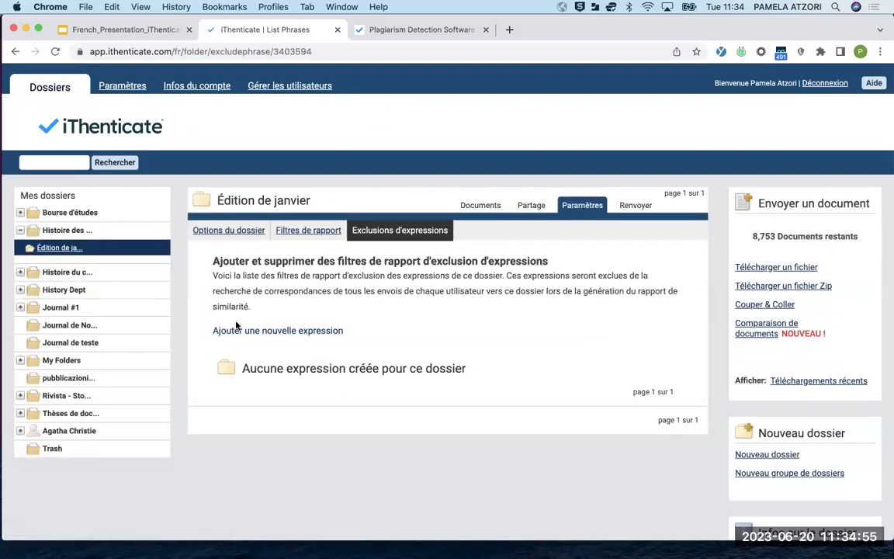
{"action": "left_click", "coordinate": [285, 333]}
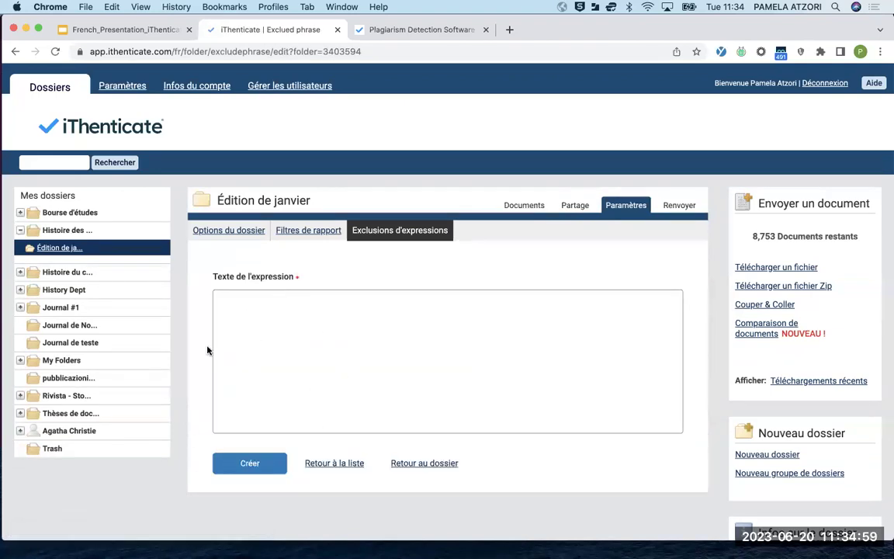
{"action": "left_click", "coordinate": [233, 231]}
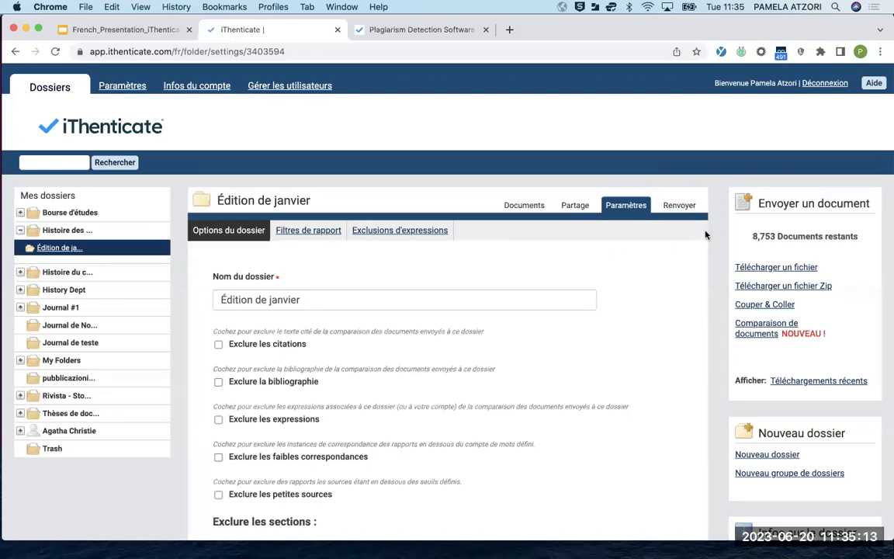
View the properties of the "Histoire" document from the folder's document list, then return to the folders
{"action": "left_click", "coordinate": [524, 205]}
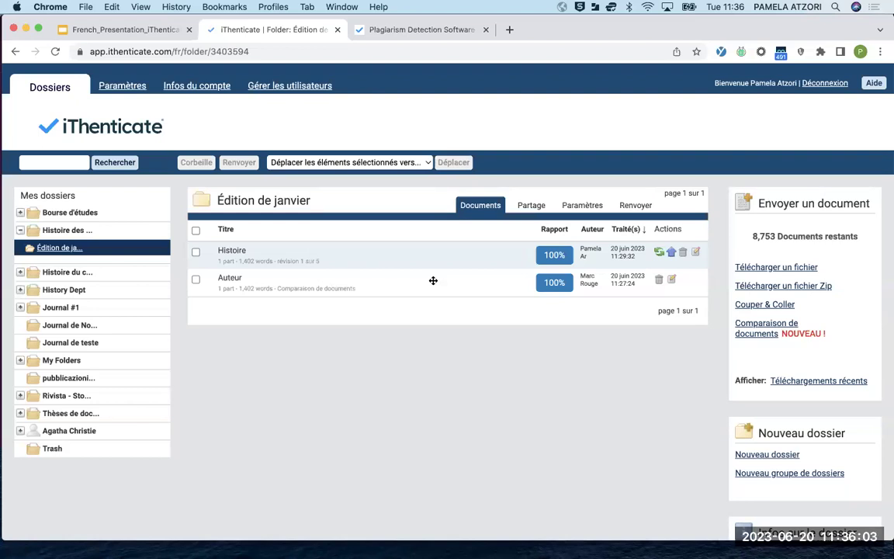
{"action": "left_click", "coordinate": [697, 255]}
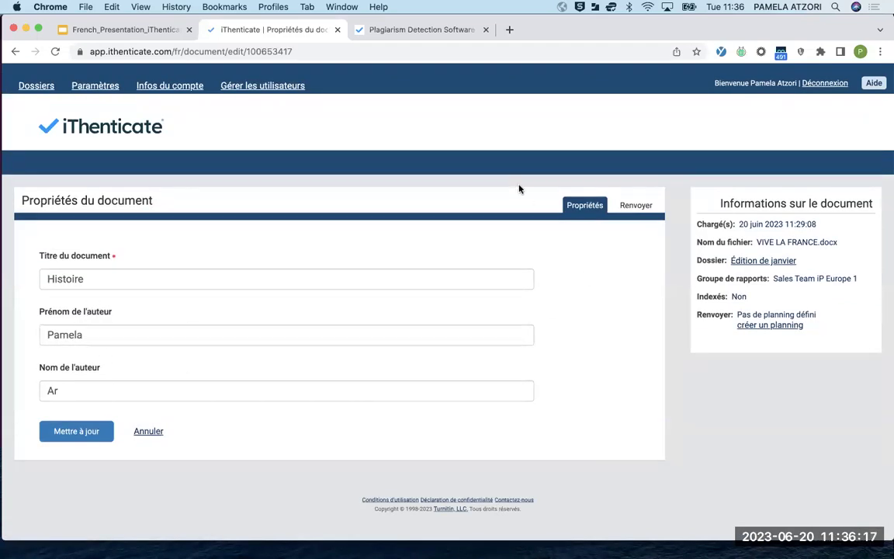
{"action": "left_click", "coordinate": [36, 88]}
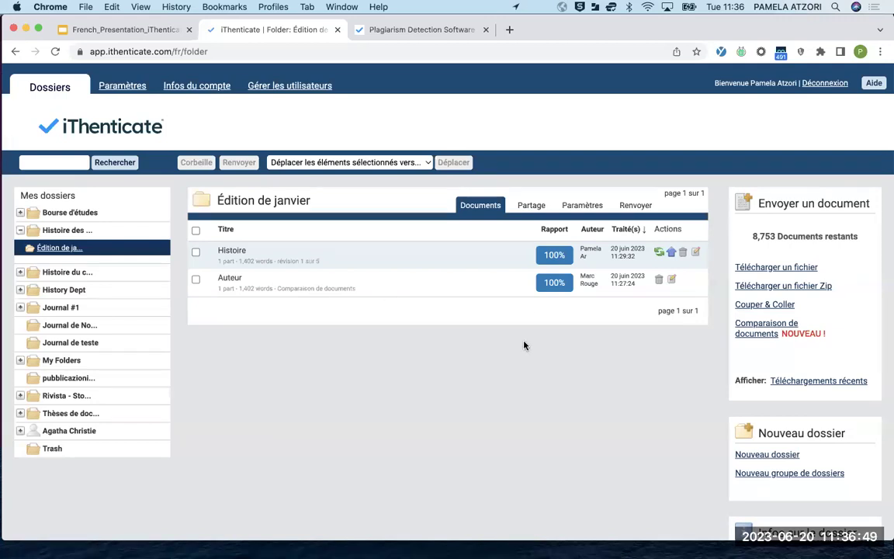
Open the similarity report of the "Auteur" document, close the source excerpt and look over the highlighted text
{"action": "left_click", "coordinate": [546, 287]}
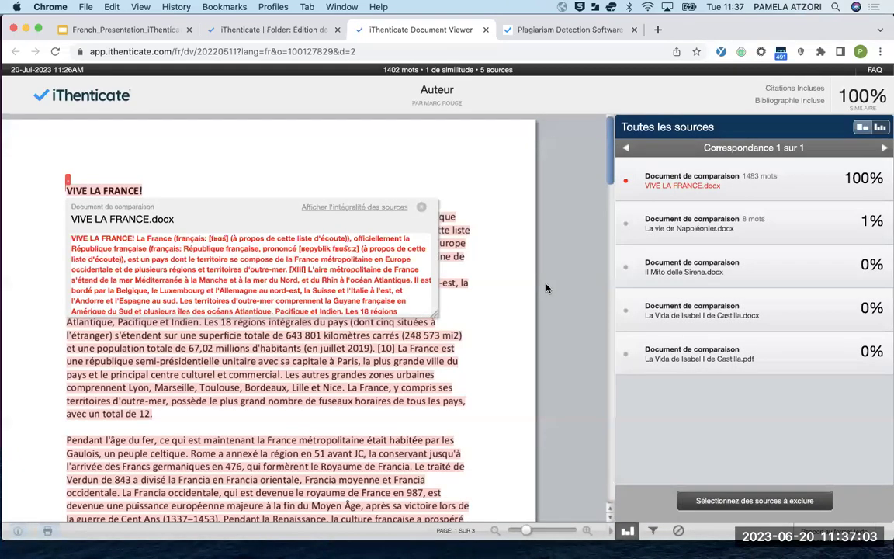
{"action": "left_click", "coordinate": [421, 206]}
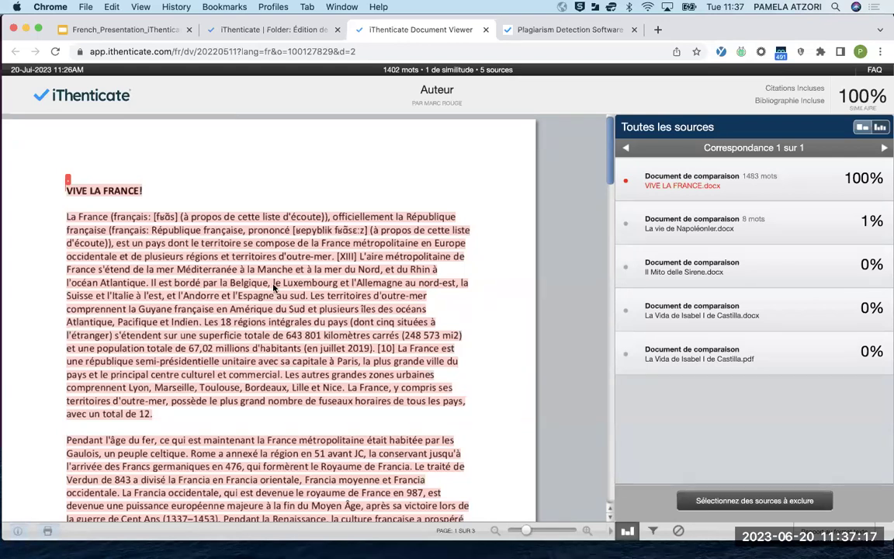
{"action": "scroll", "coordinate": [274, 287], "scroll_direction": "down", "scroll_amount": 2}
{"action": "scroll", "coordinate": [273, 288], "scroll_direction": "up", "scroll_amount": 2}
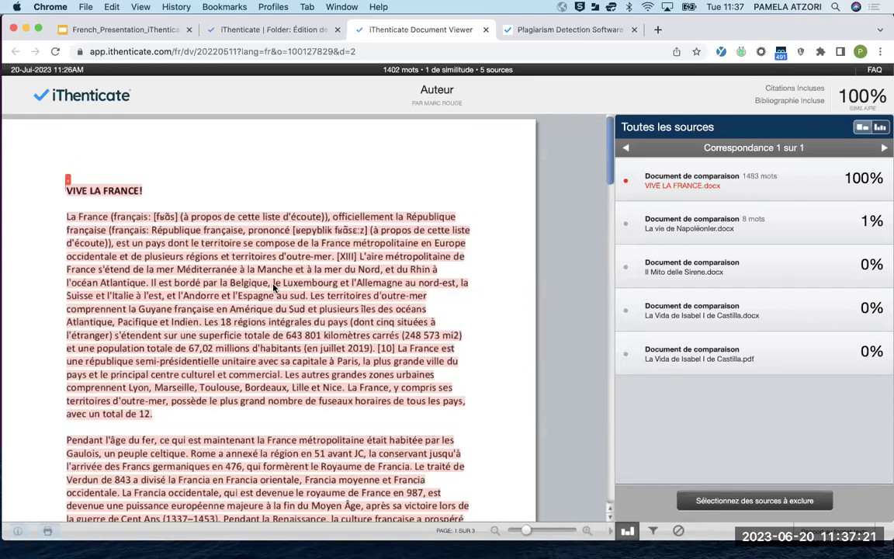